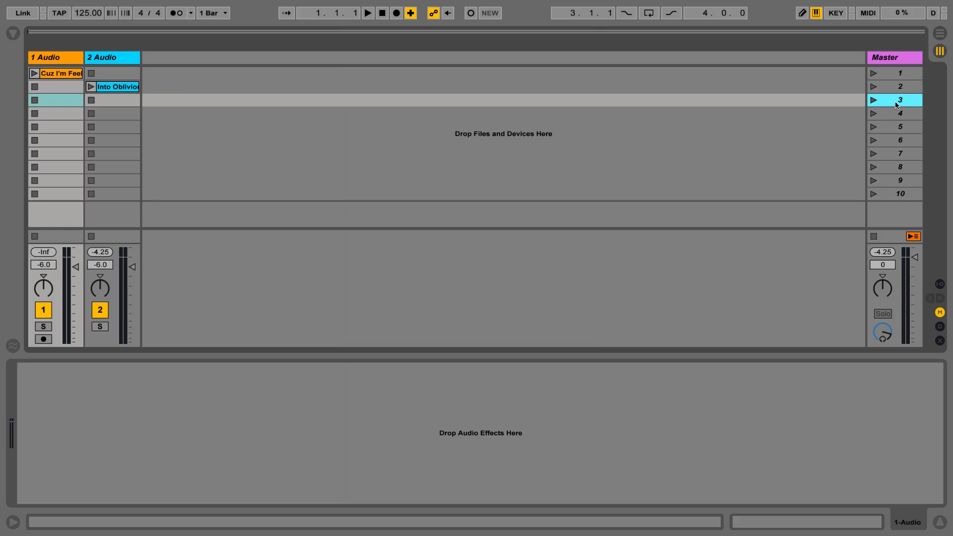
Step: Widen the Master track column so the scene names have more room
click(899, 88)
click(898, 75)
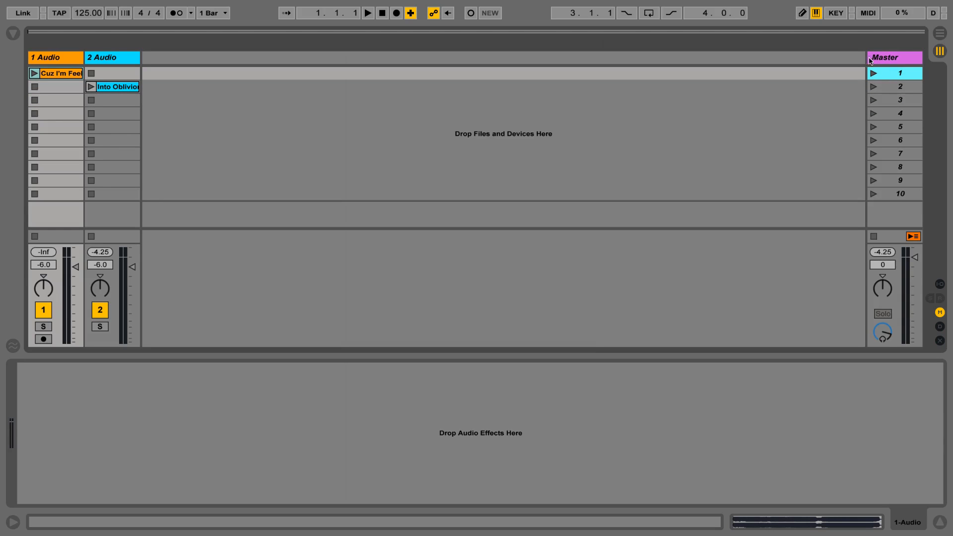
drag(866, 58, 819, 58)
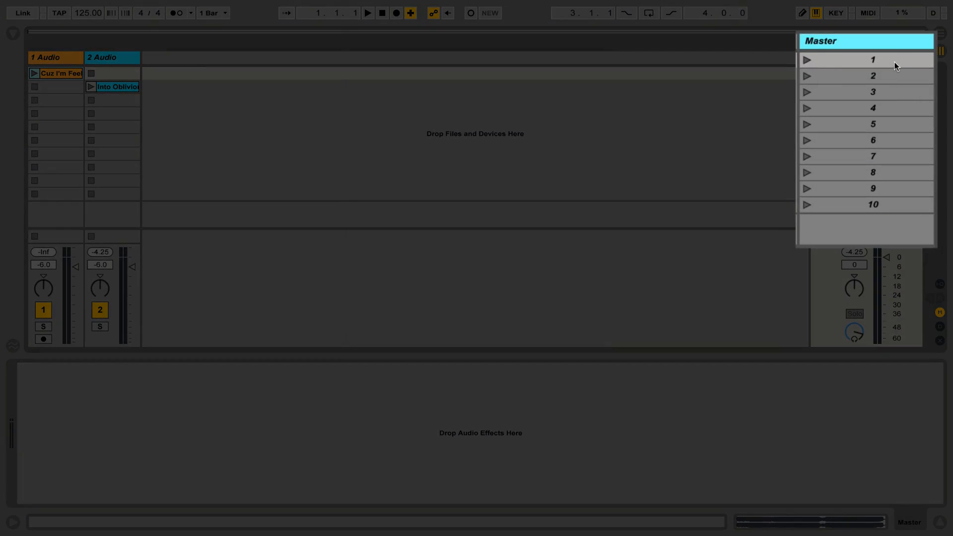
click(898, 77)
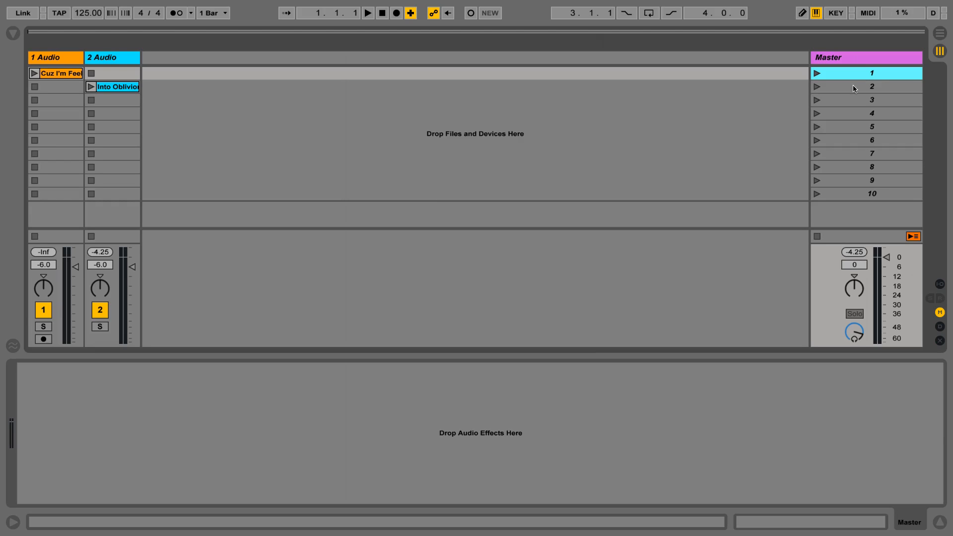
Step: Examine the scenes in the Master track and which scene row each of the two audio clips sits on
click(853, 87)
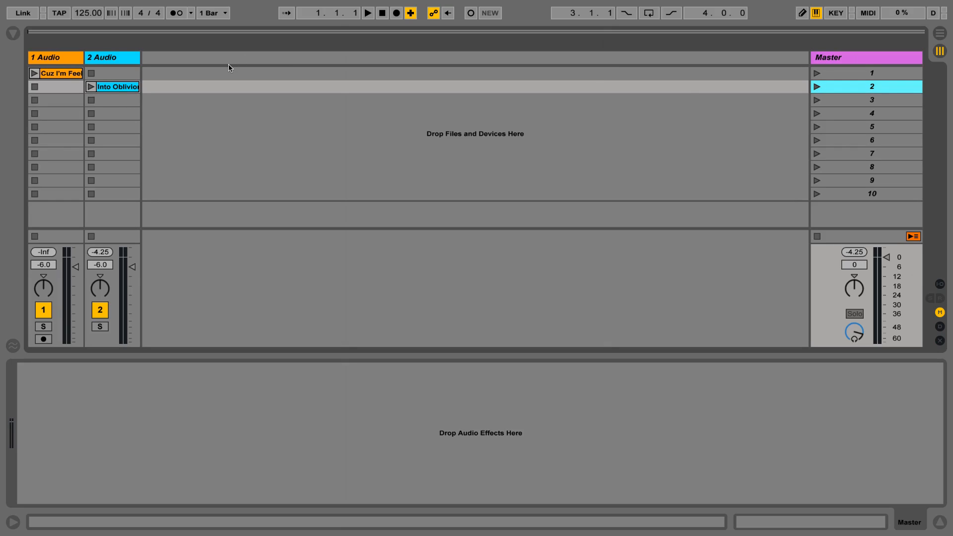
click(54, 73)
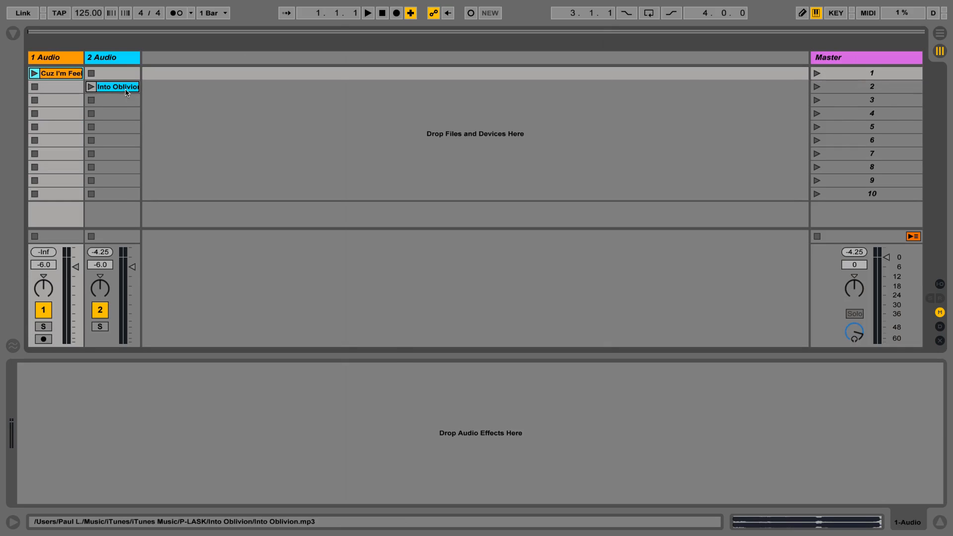
click(126, 91)
click(64, 75)
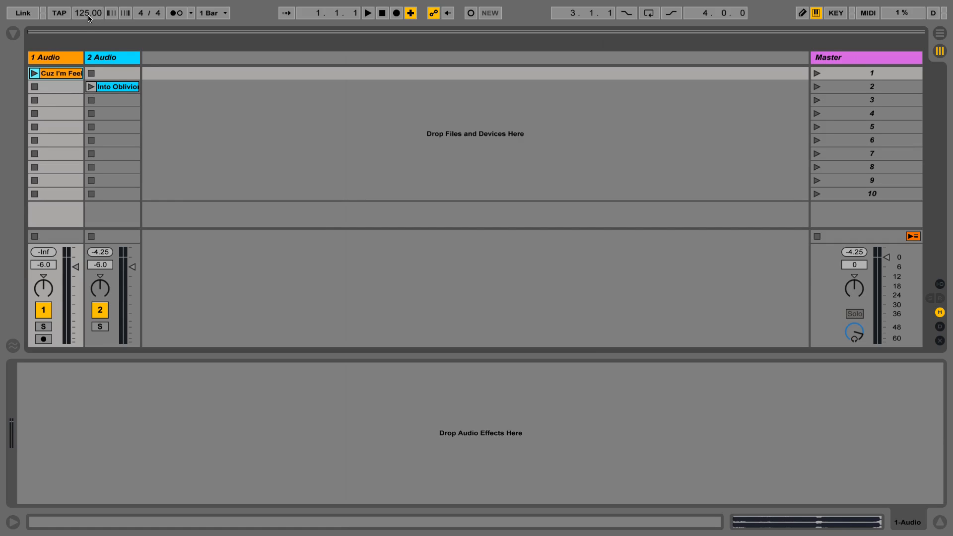
click(868, 88)
click(870, 100)
click(867, 113)
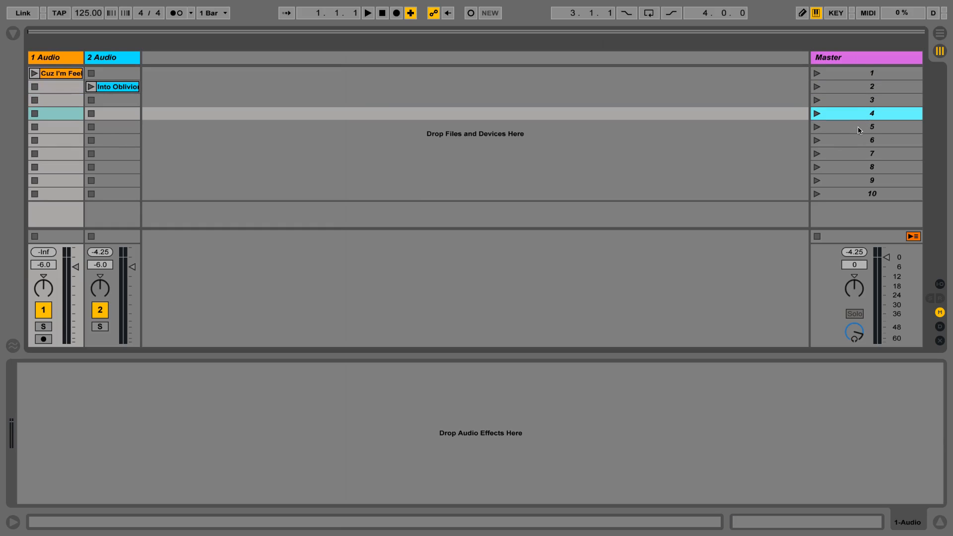
click(858, 127)
click(868, 74)
click(869, 87)
click(869, 99)
click(867, 114)
click(871, 74)
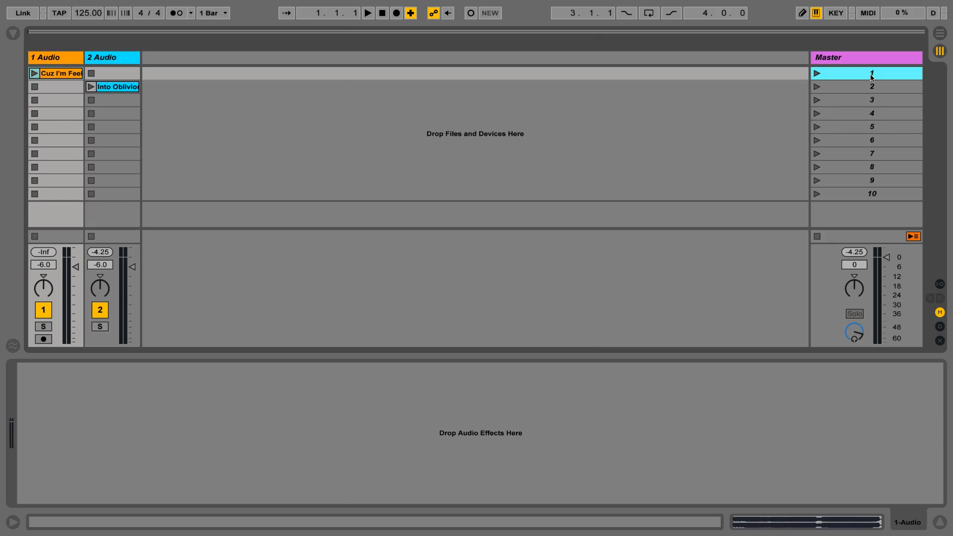
Step: Play the Cuz I'm Feelin' clip with its waveform shown, skipping playback ahead to bar 17 and bar 49
click(40, 75)
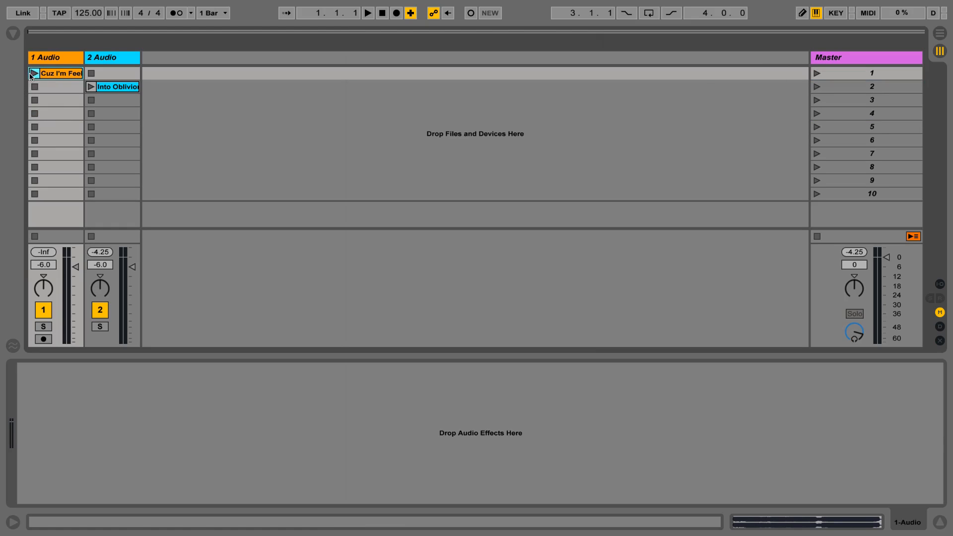
click(34, 74)
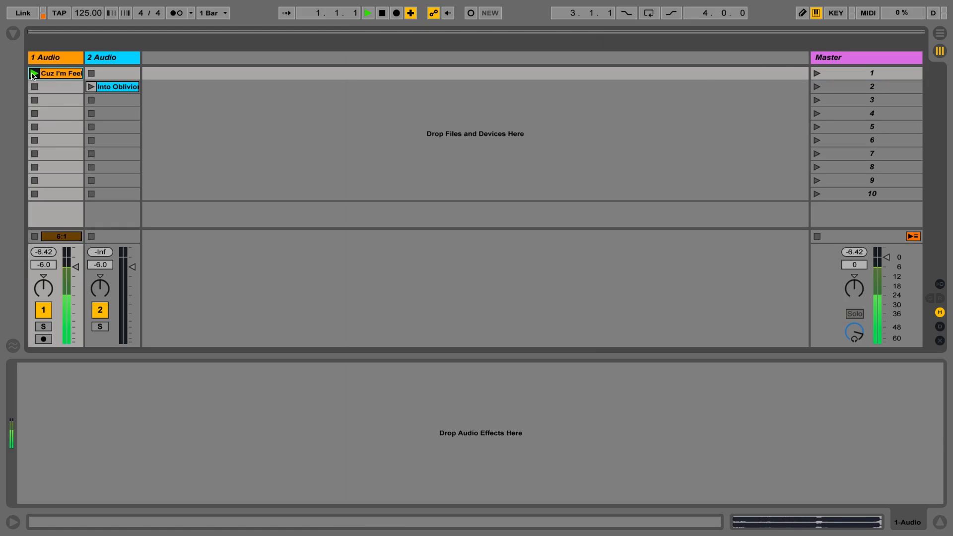
click(58, 75)
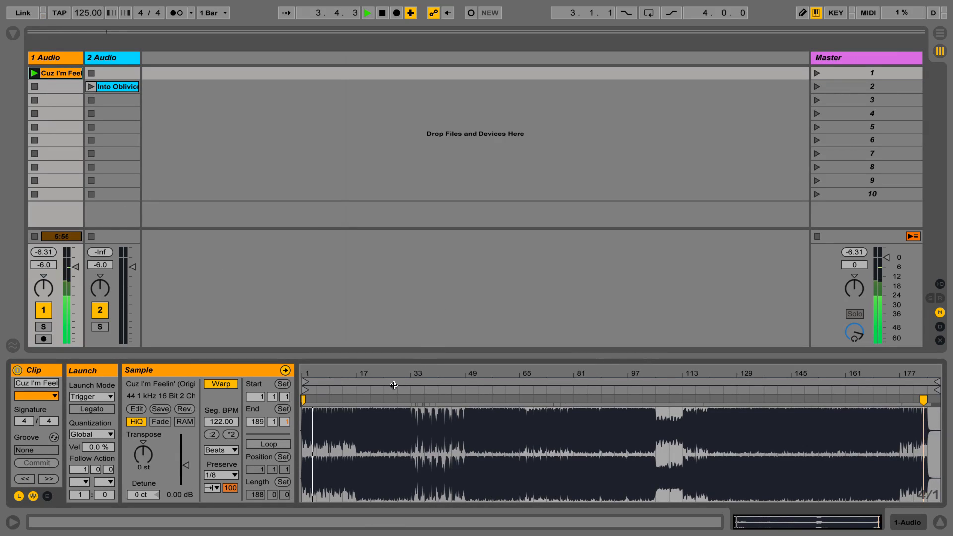
click(357, 390)
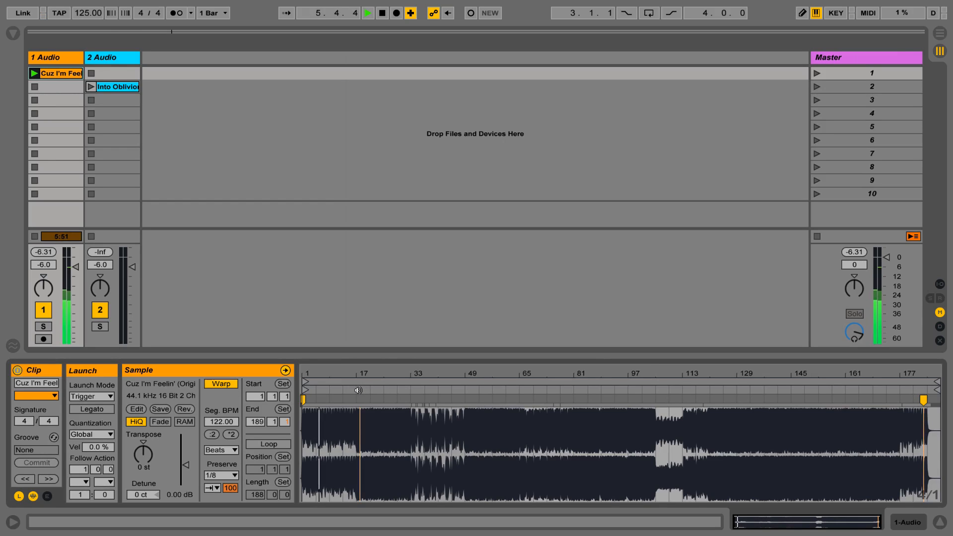
click(464, 389)
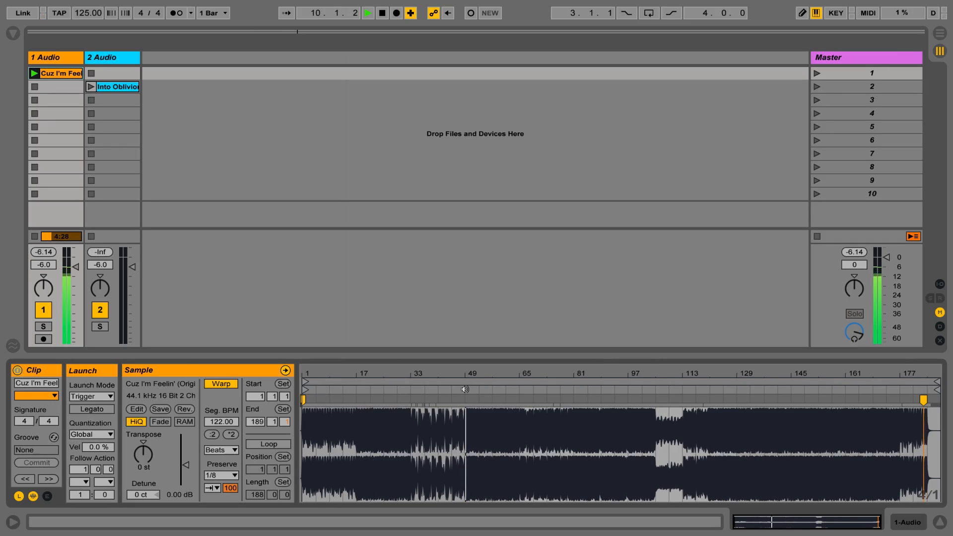
Step: Switch playback to the Into Oblivion clip, skip ahead to about bar 49, and stop the transport
click(115, 88)
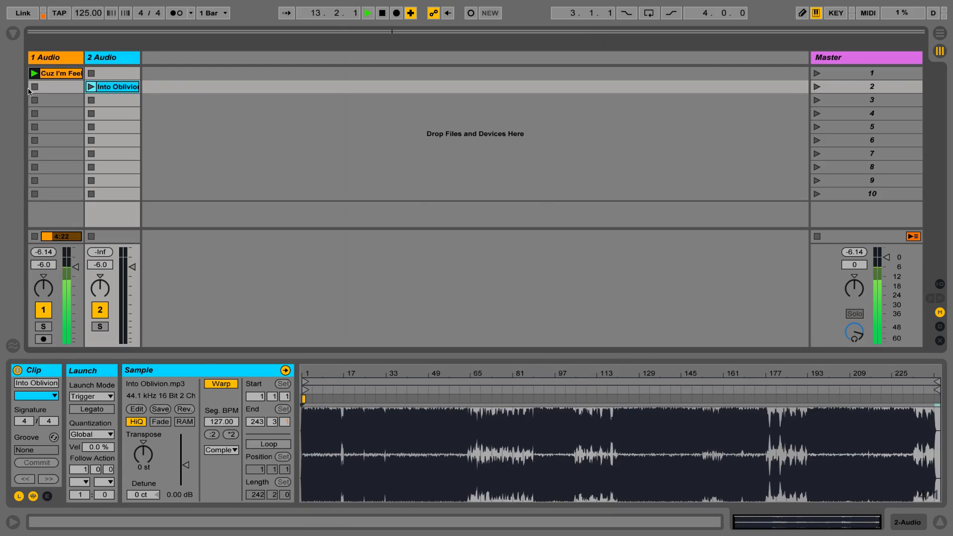
click(34, 88)
click(90, 87)
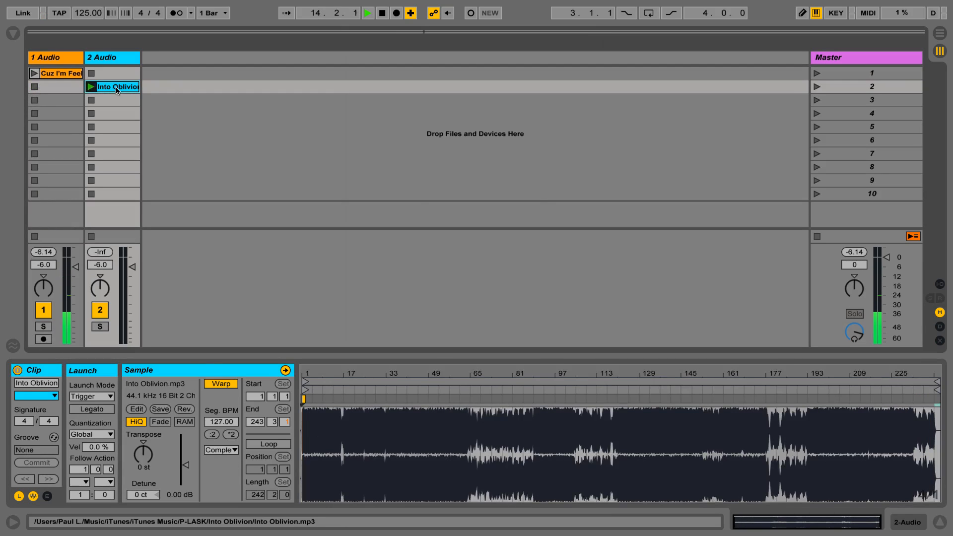
click(429, 389)
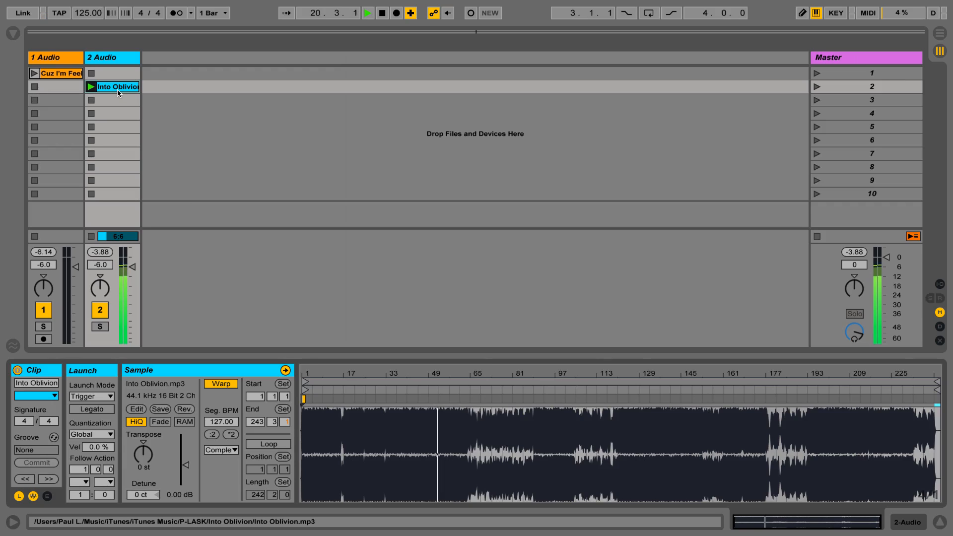
click(382, 14)
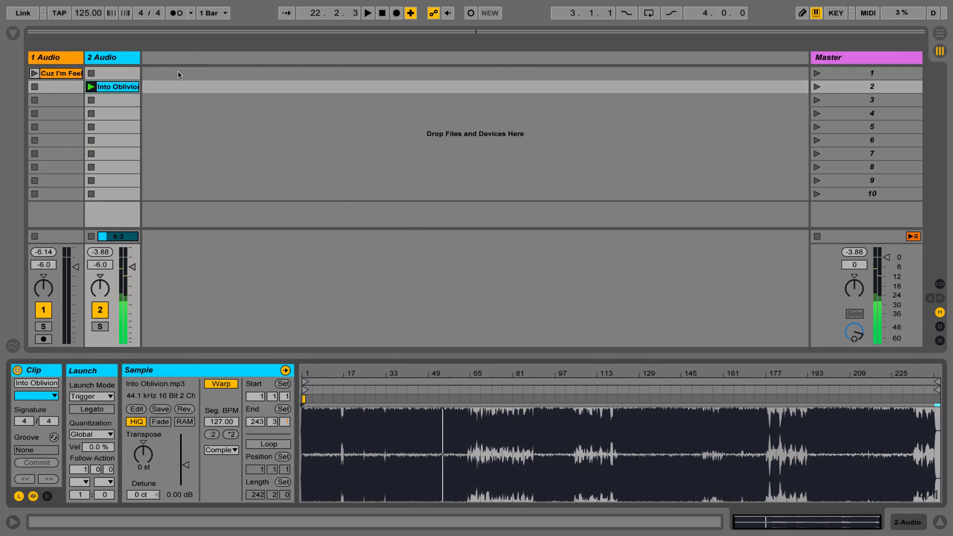
Step: Compare the original segment BPM of both clips with the project tempo, and check which scene each belongs to
click(66, 76)
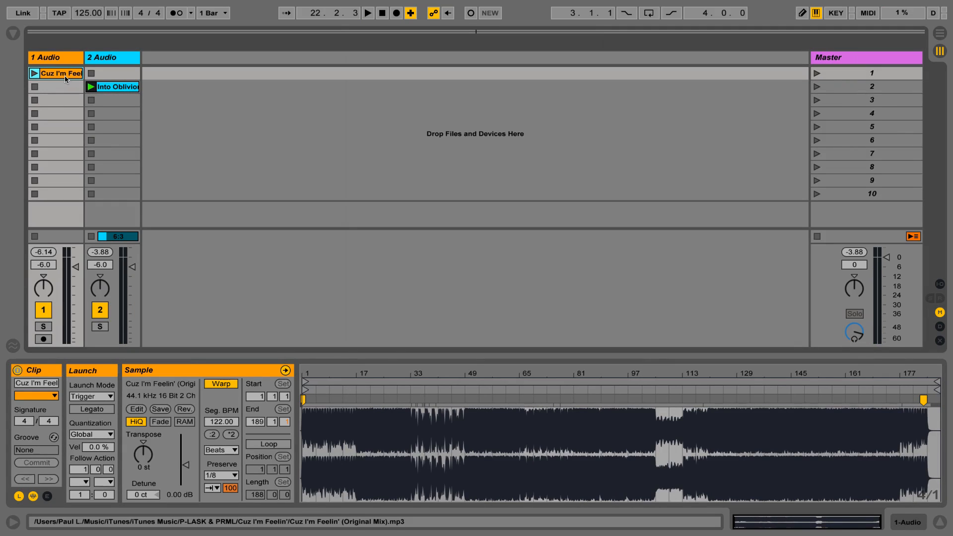
click(122, 88)
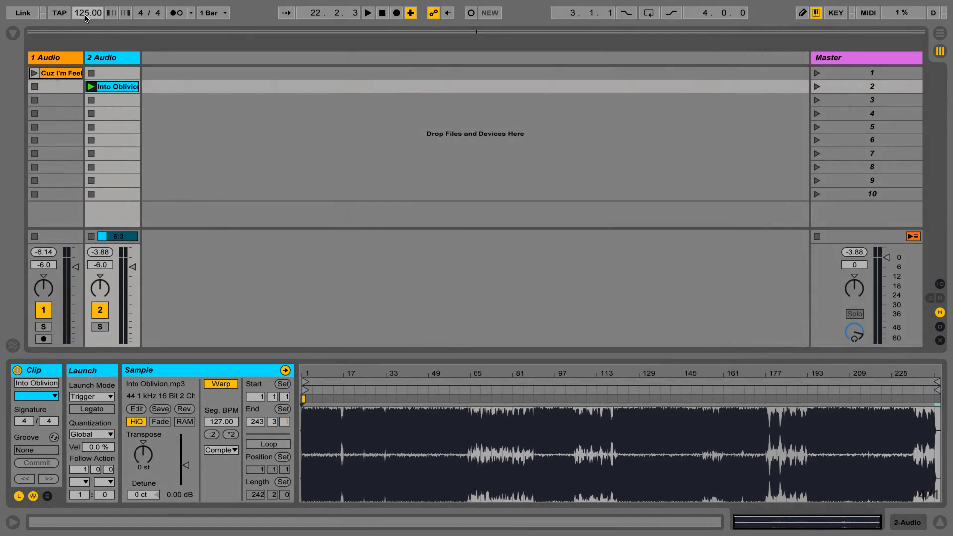
click(92, 97)
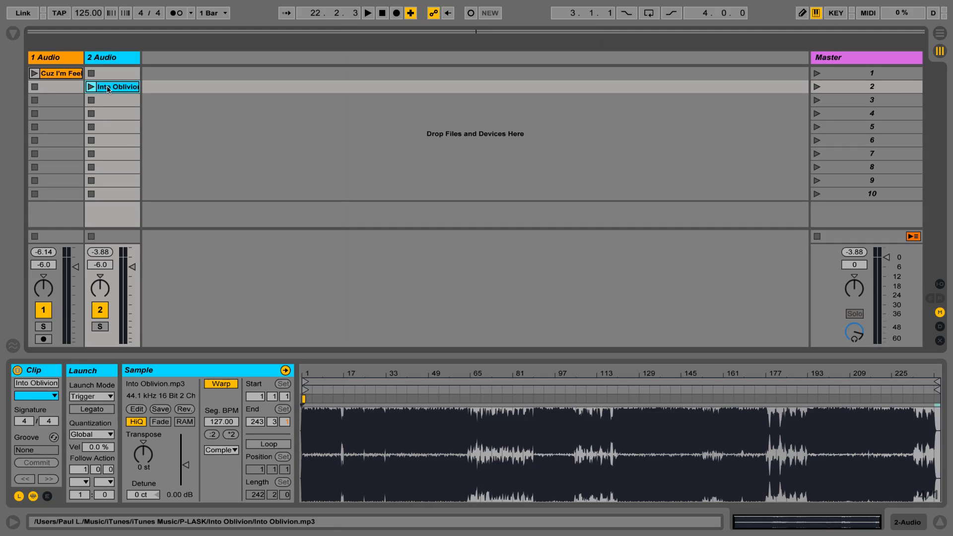
click(72, 76)
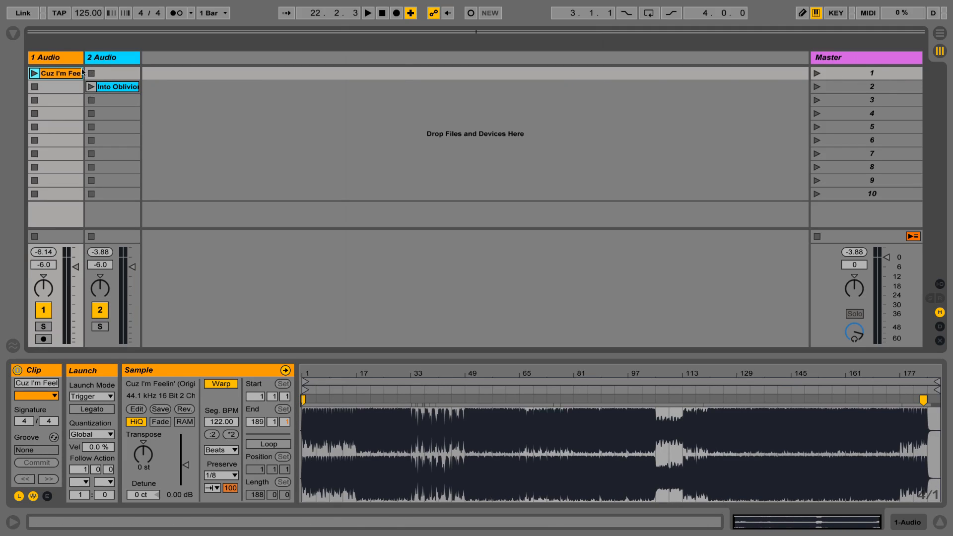
click(113, 87)
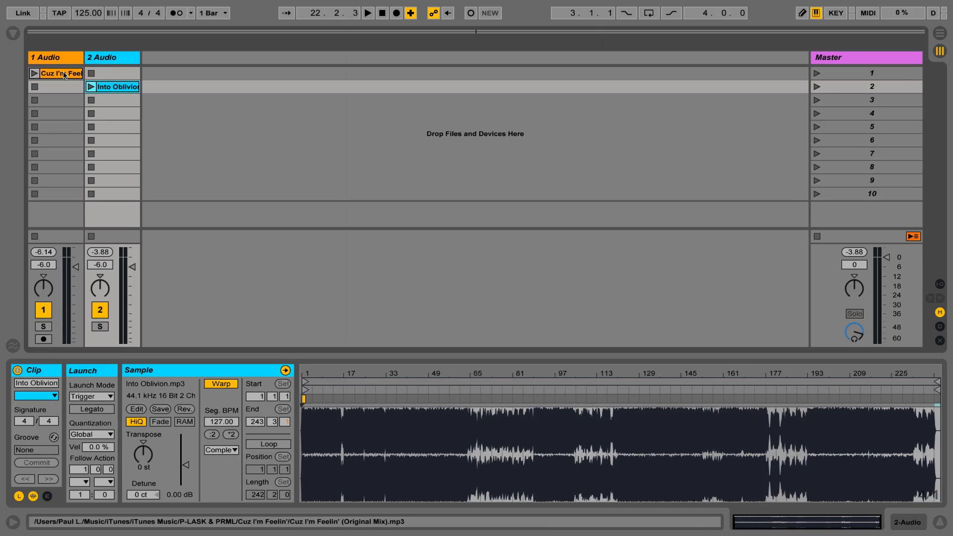
click(63, 73)
click(872, 73)
click(872, 86)
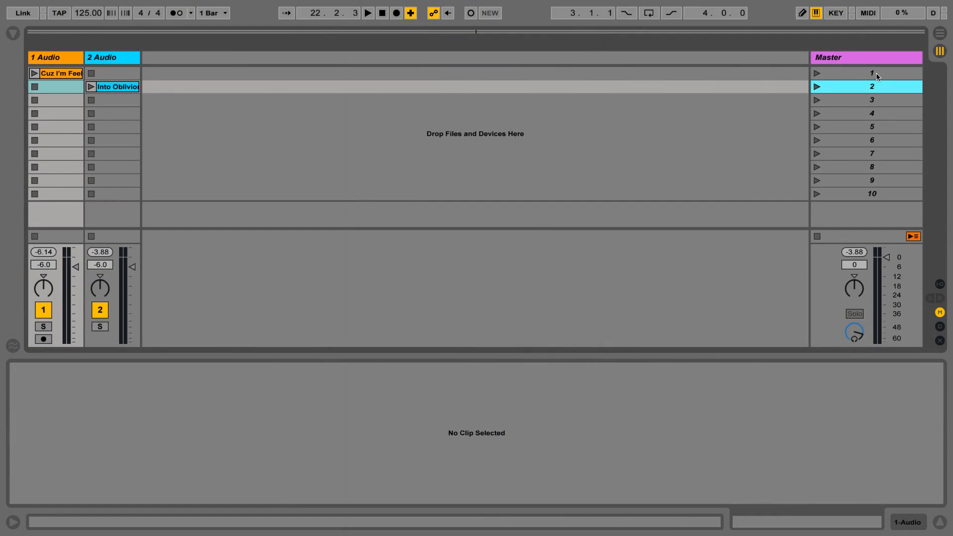
Step: Rename scene 1 as "122 bpm" and launch it
click(876, 73)
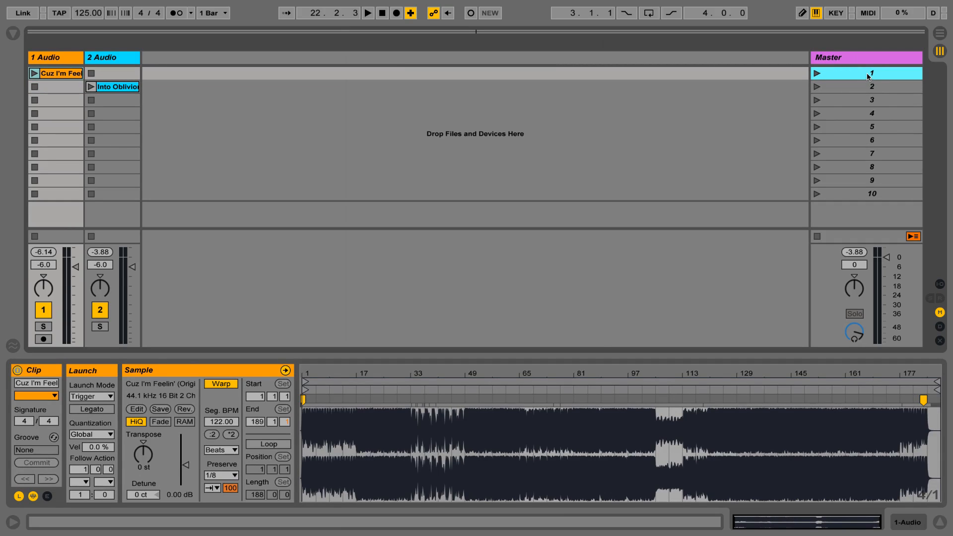
key(super+r)
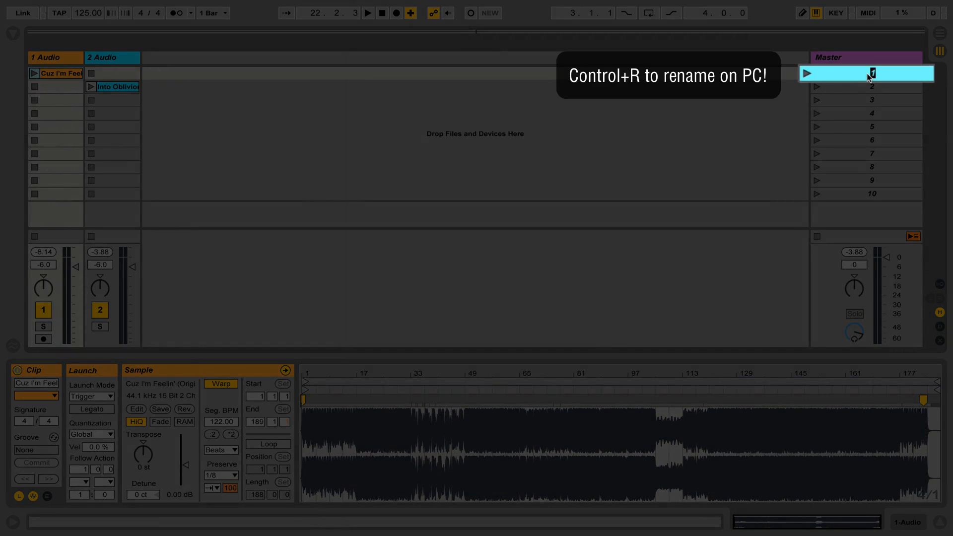
text(122 bpm)
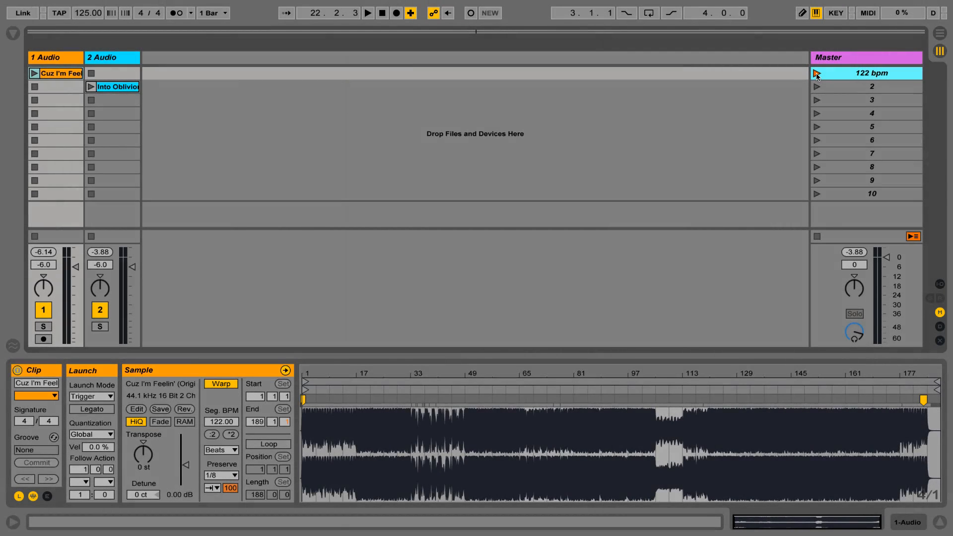
click(816, 73)
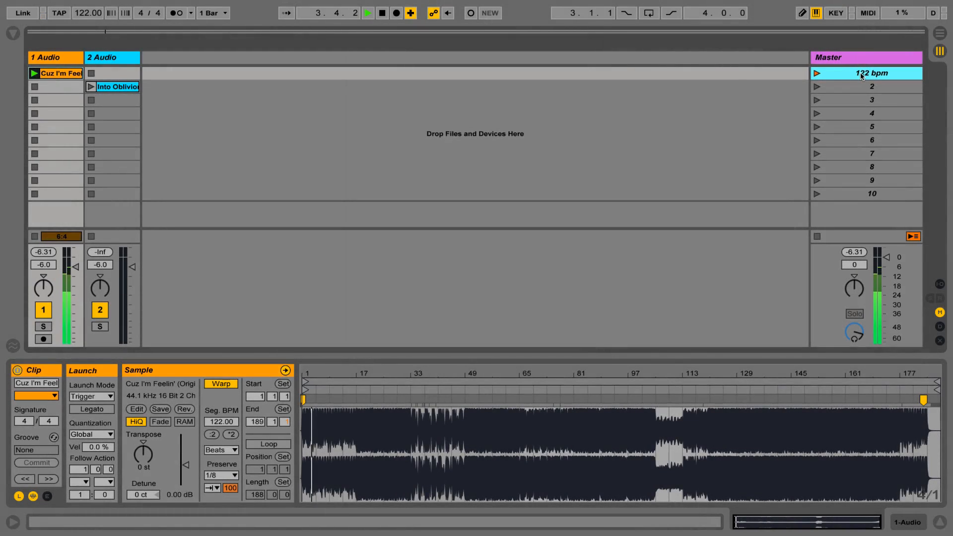
Step: Check the Into Oblivion clip's segment BPM and rename scene 2 as "127bpm"
click(858, 86)
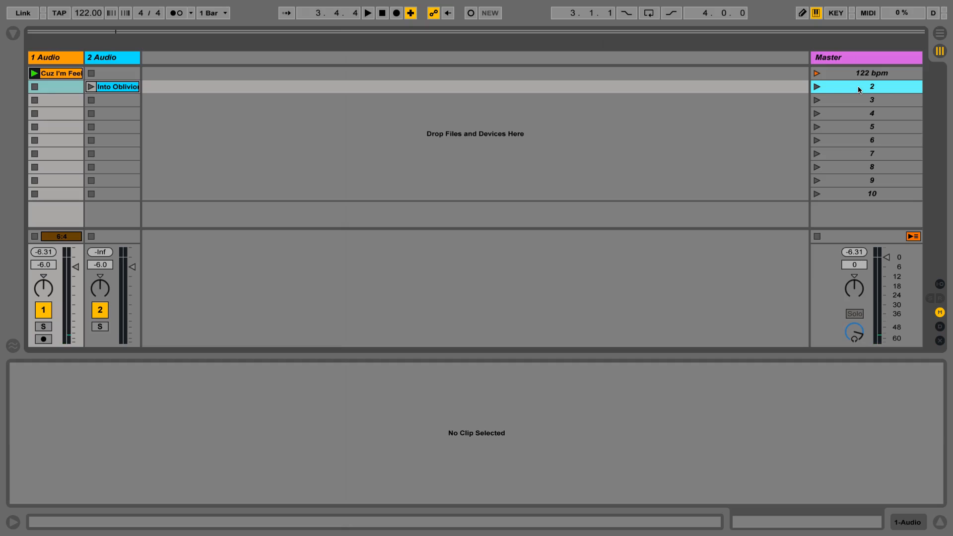
click(128, 88)
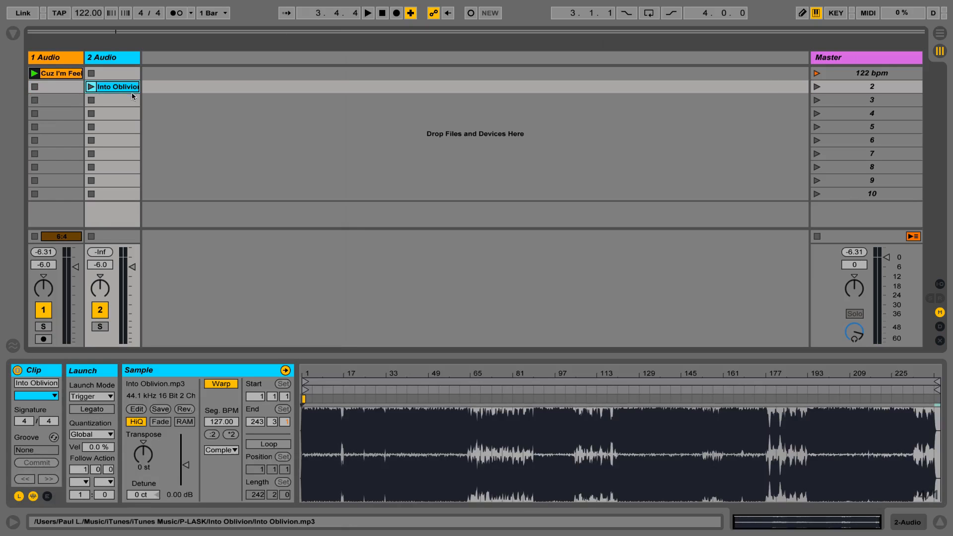
click(834, 88)
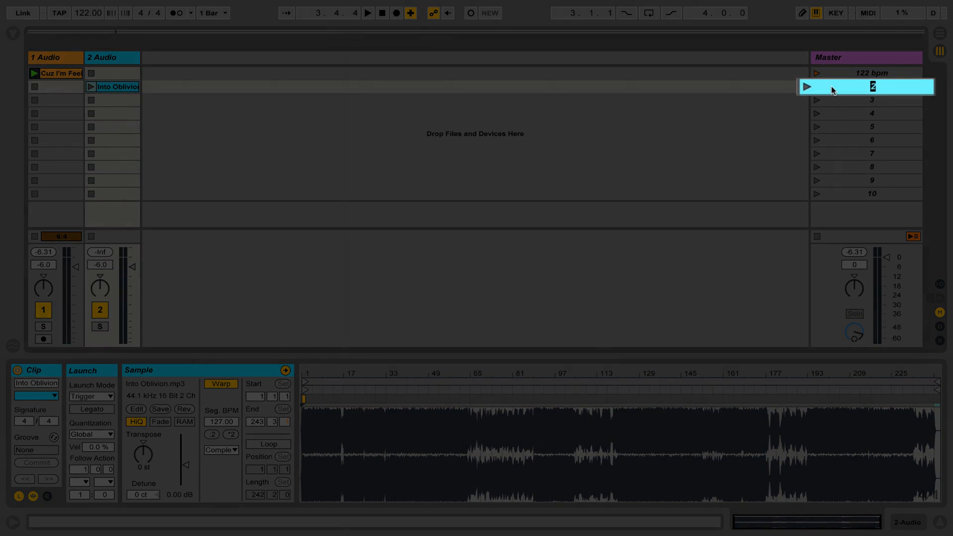
text(127bpm)
key(Return)
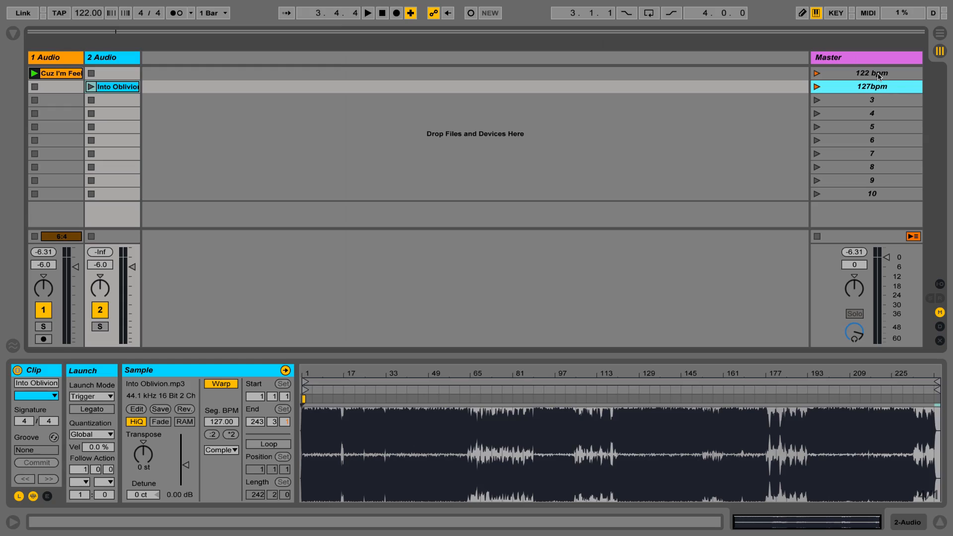
Step: Test the tempo changes by alternating between the 127bpm and 122 bpm scenes, and launch empty scene 3 to stop the clips
click(816, 87)
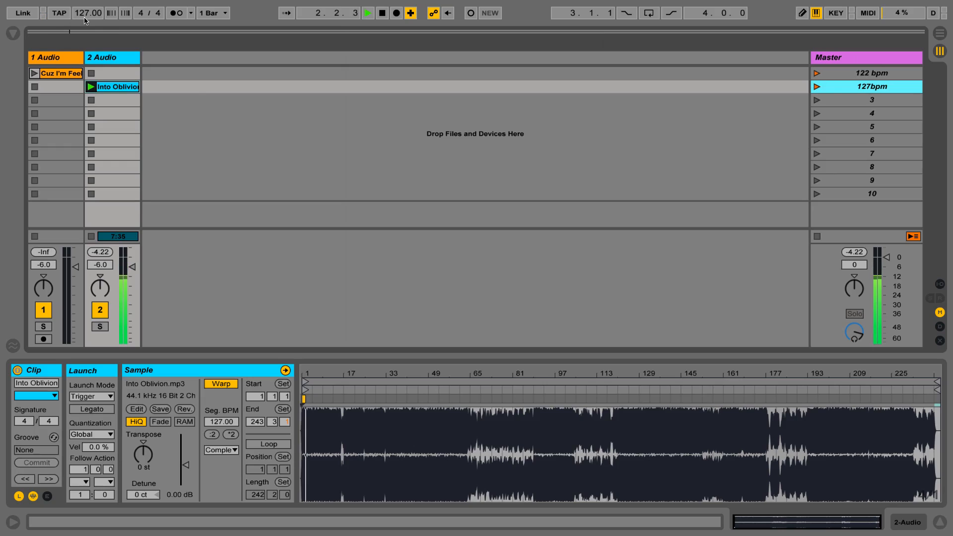
click(816, 74)
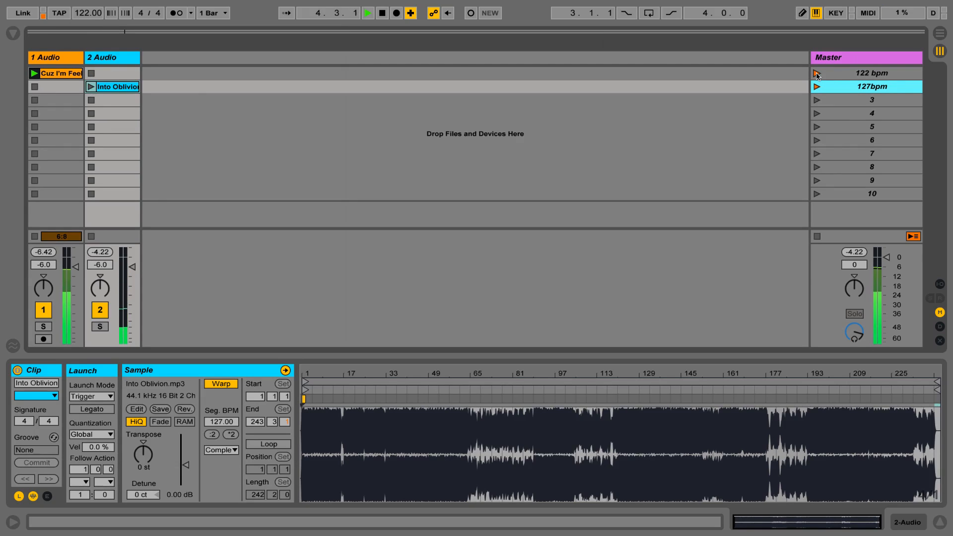
click(816, 87)
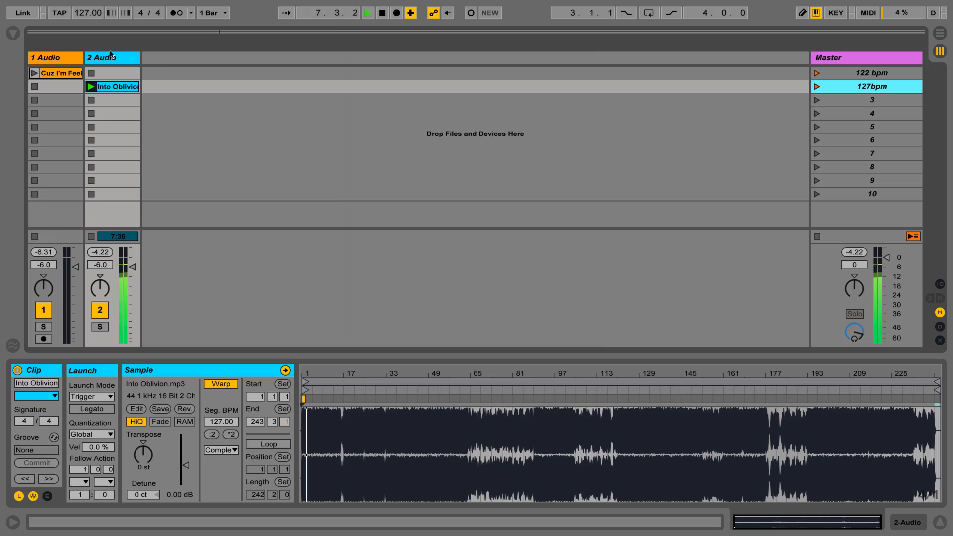
click(817, 100)
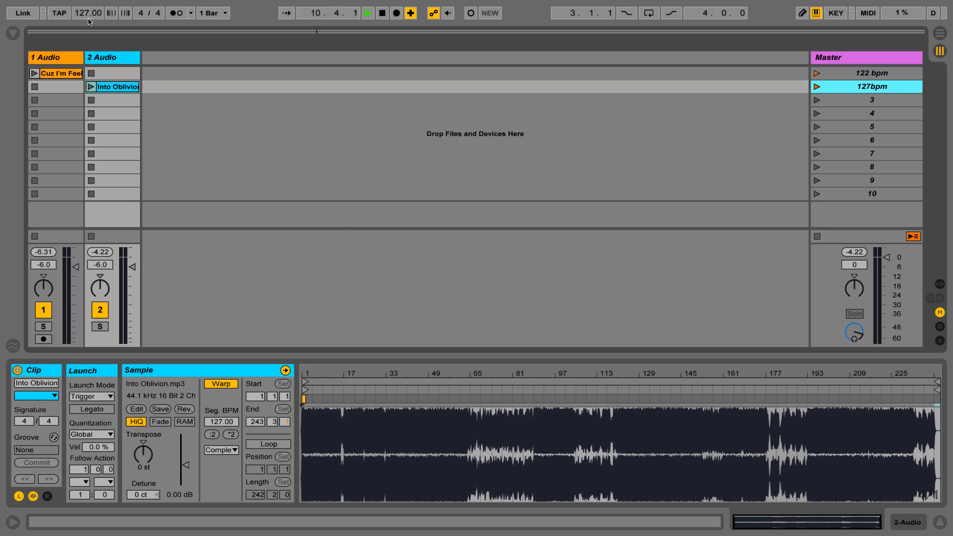
click(816, 73)
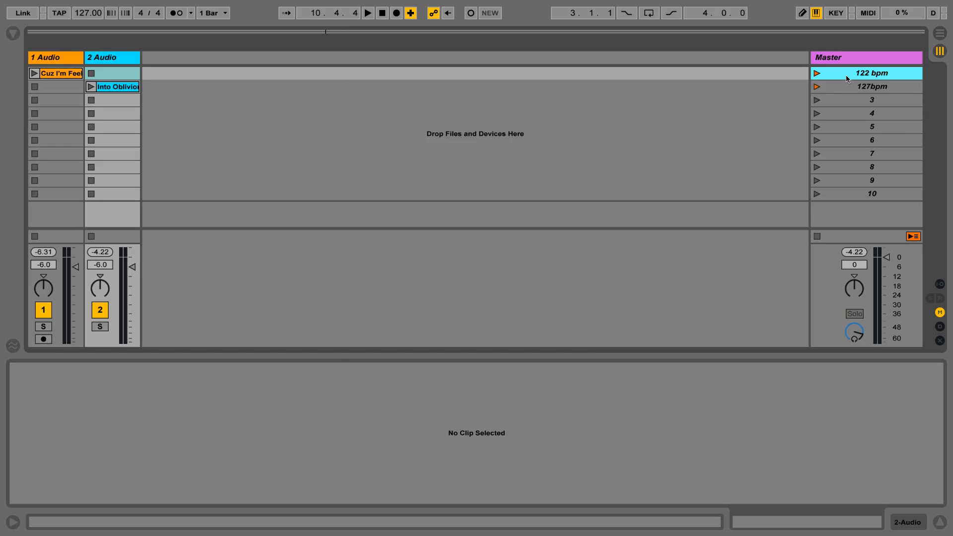
click(78, 15)
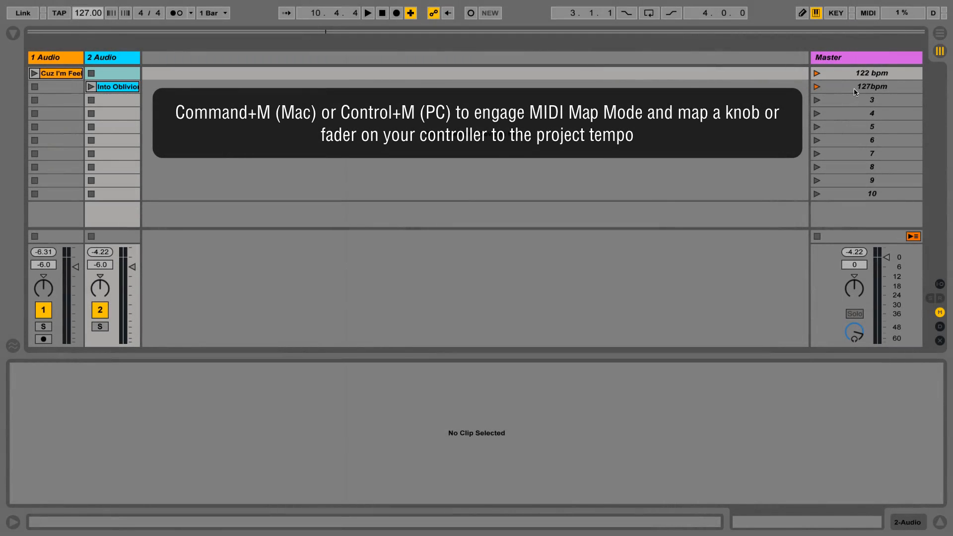
click(854, 89)
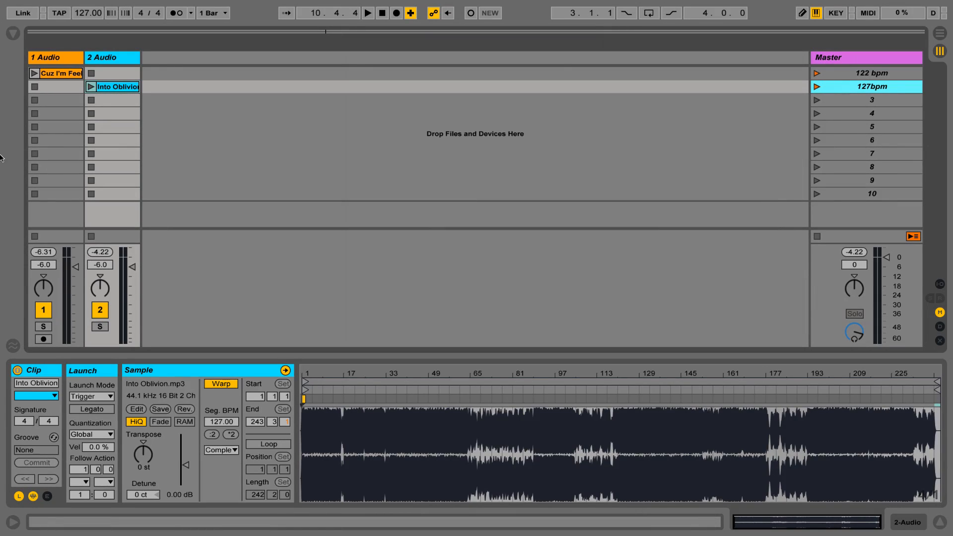
click(111, 88)
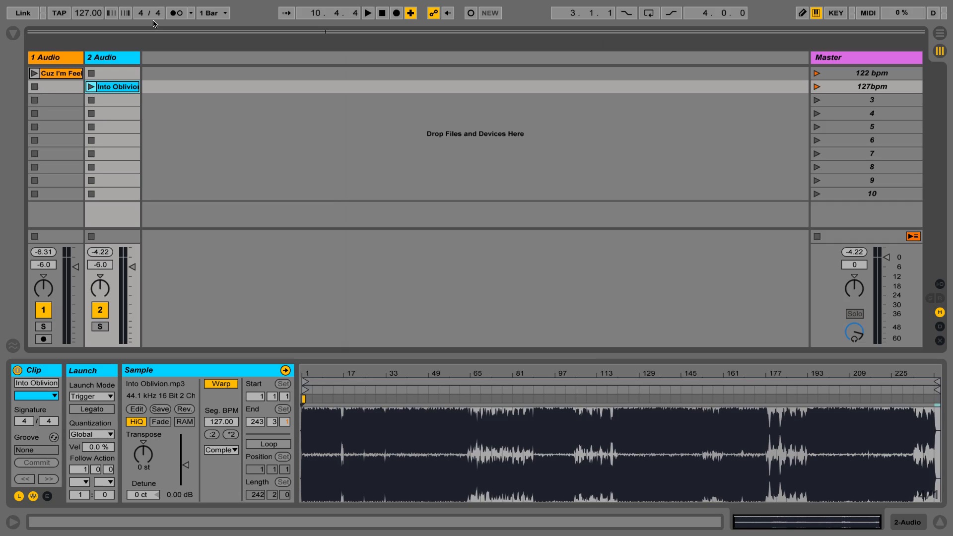
click(869, 102)
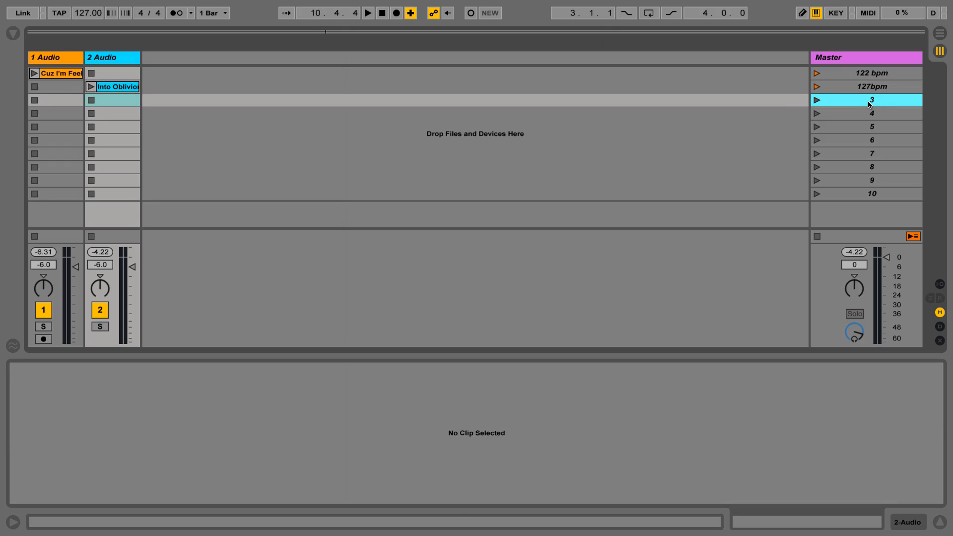
Step: Copy the Into Oblivion clip to scene 4 and the Cuz I'm Feelin' clip to scene 3 within their own tracks
click(117, 88)
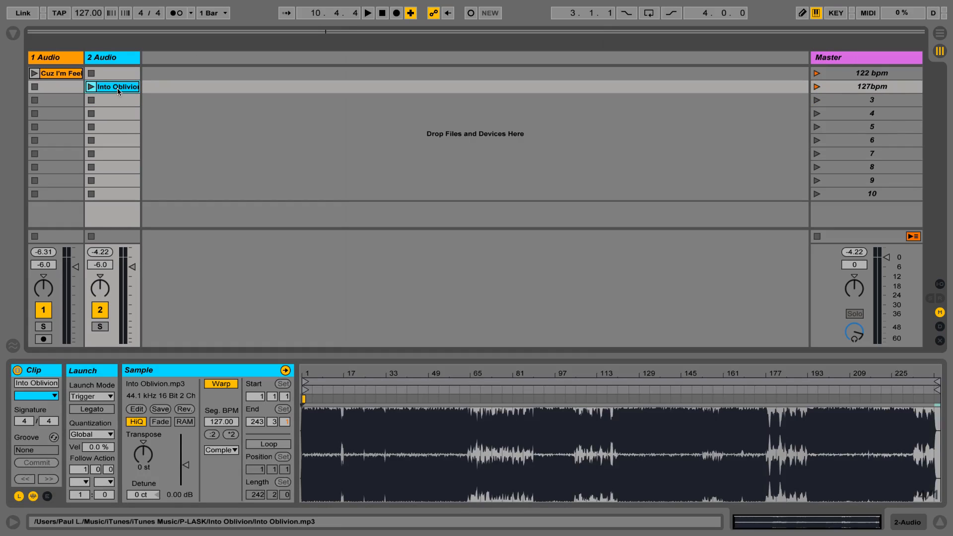
drag(117, 102, 117, 115)
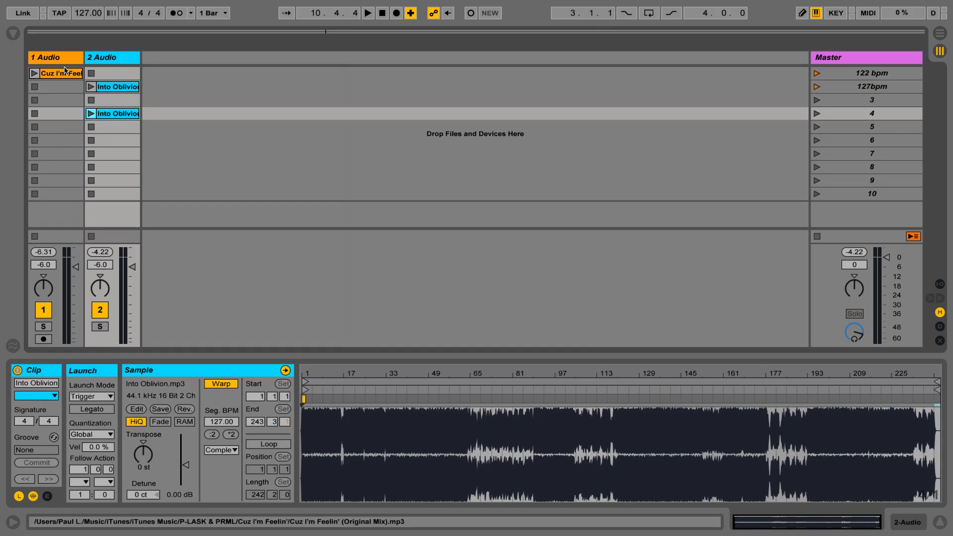
drag(59, 72, 59, 101)
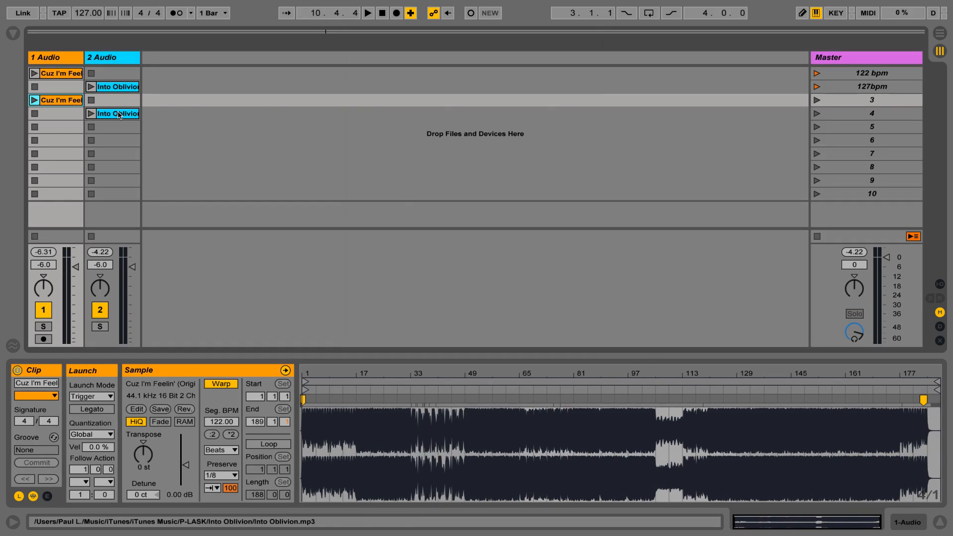
Step: Rename scene 3 as "3/4"
click(872, 100)
key(super+r)
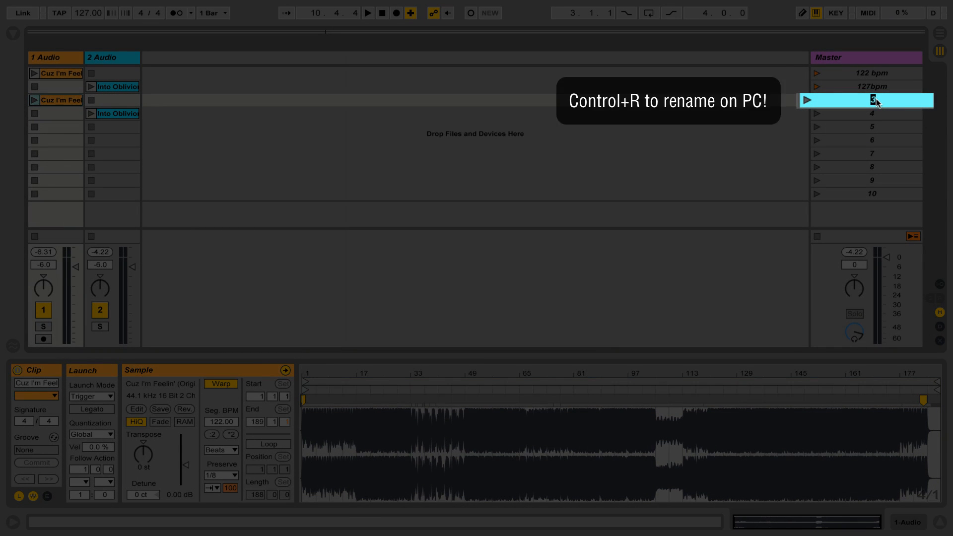
text(3/4)
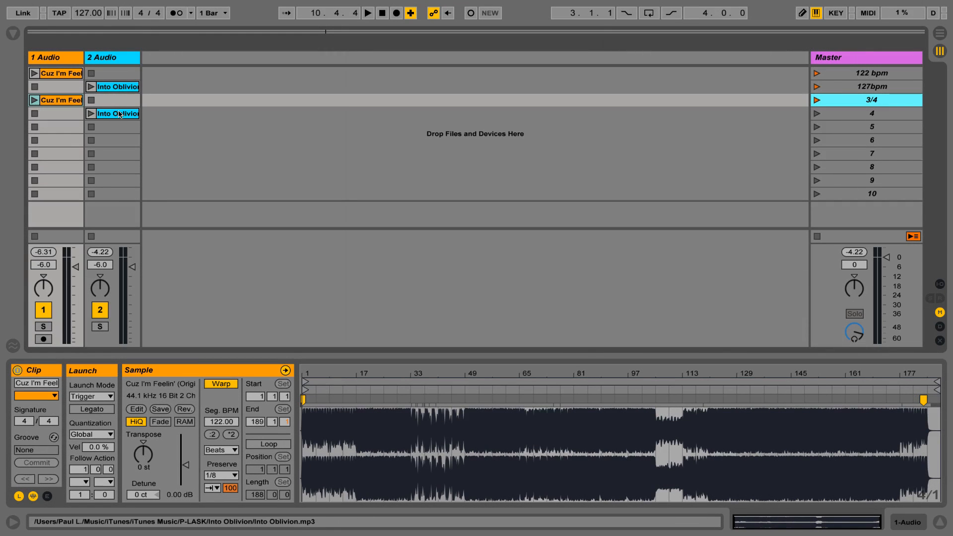
click(118, 114)
click(57, 100)
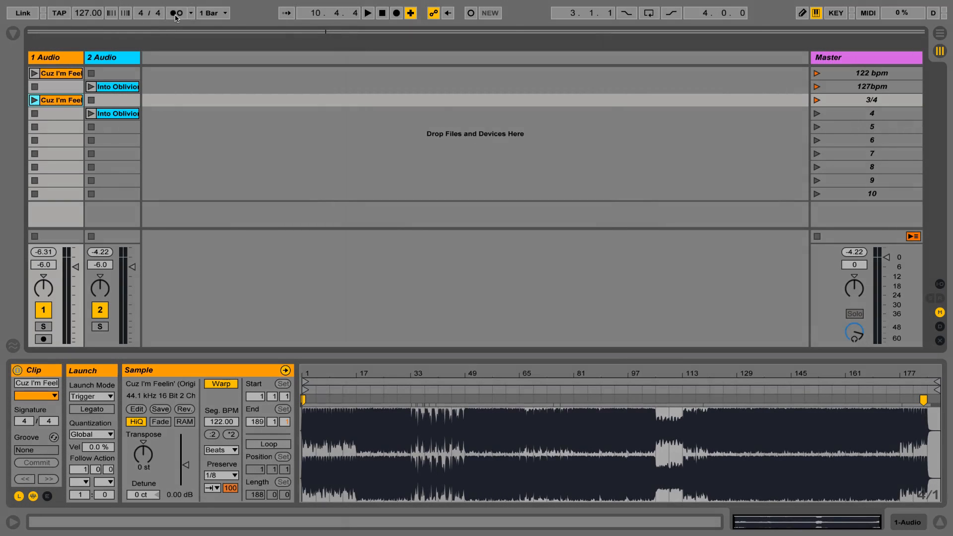
Step: Turn on the metronome, test the 3/4 scene by launching it, and stop its clip and playback
click(176, 13)
click(850, 86)
click(834, 103)
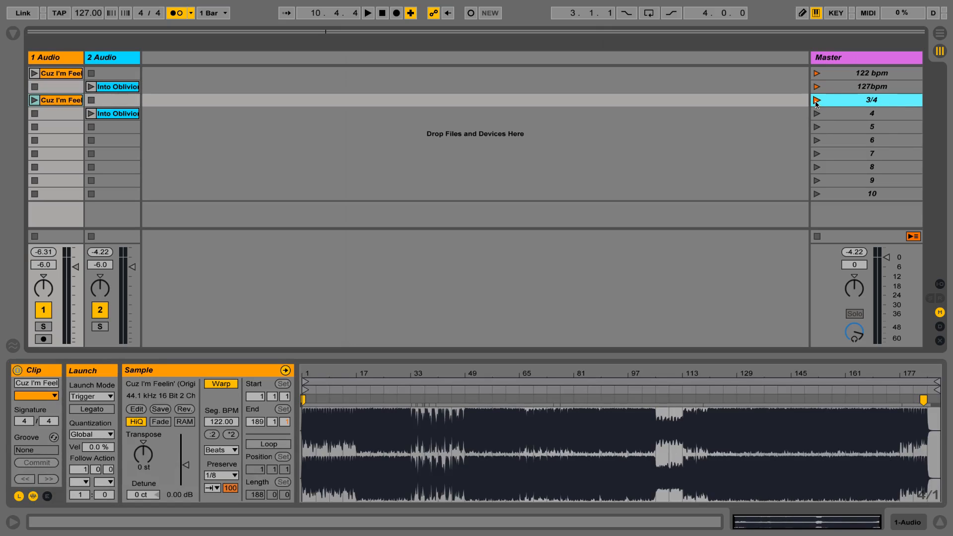
click(816, 101)
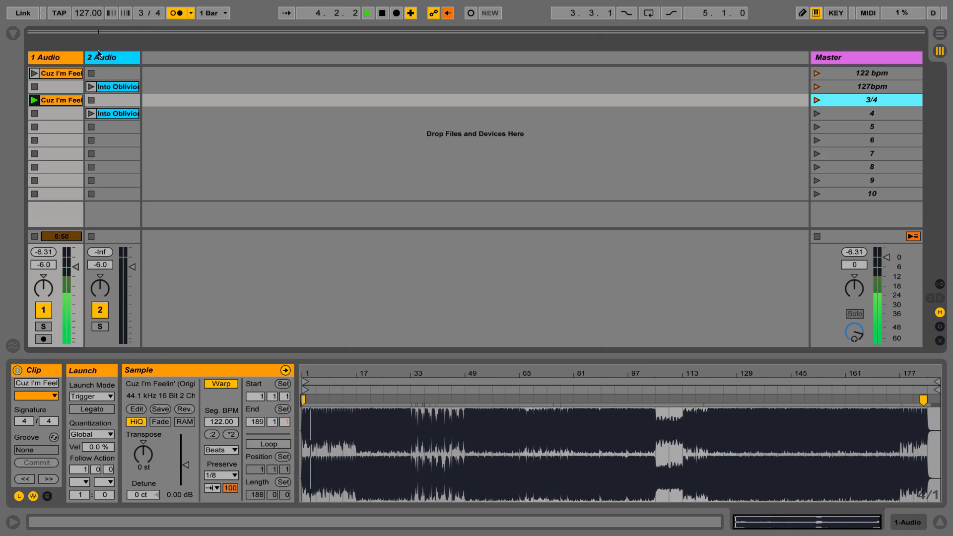
click(35, 114)
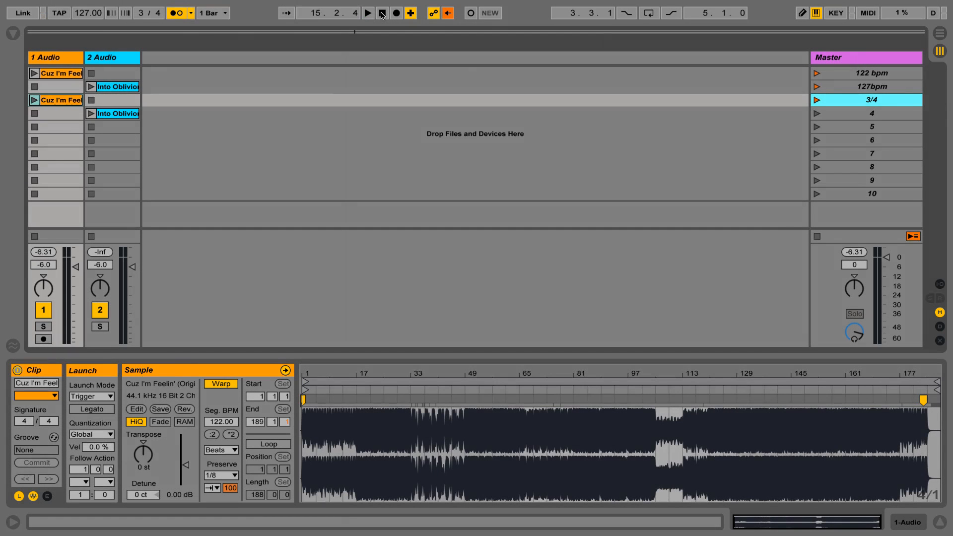
click(382, 13)
Step: Rename scene 4 as "4/4"
click(853, 113)
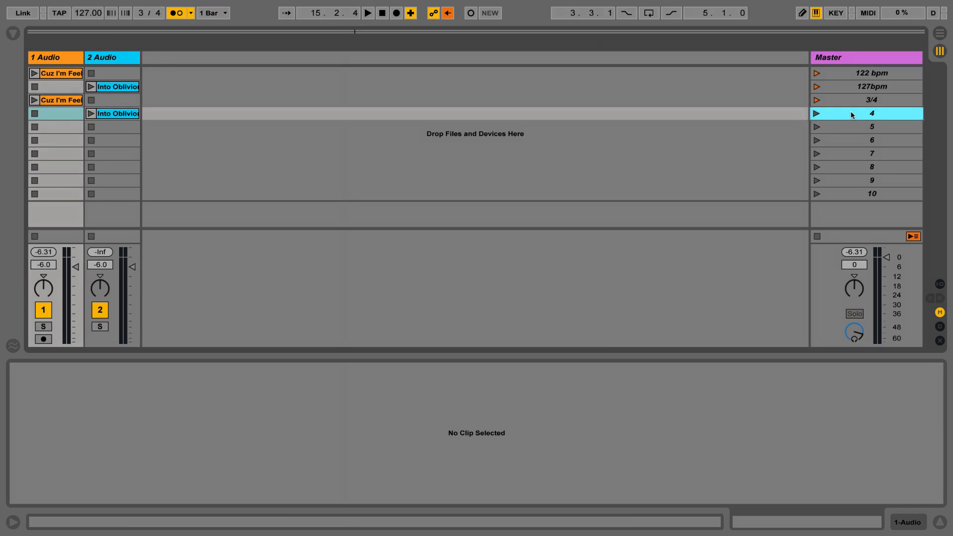
key(super+r)
text(/4)
key(Return)
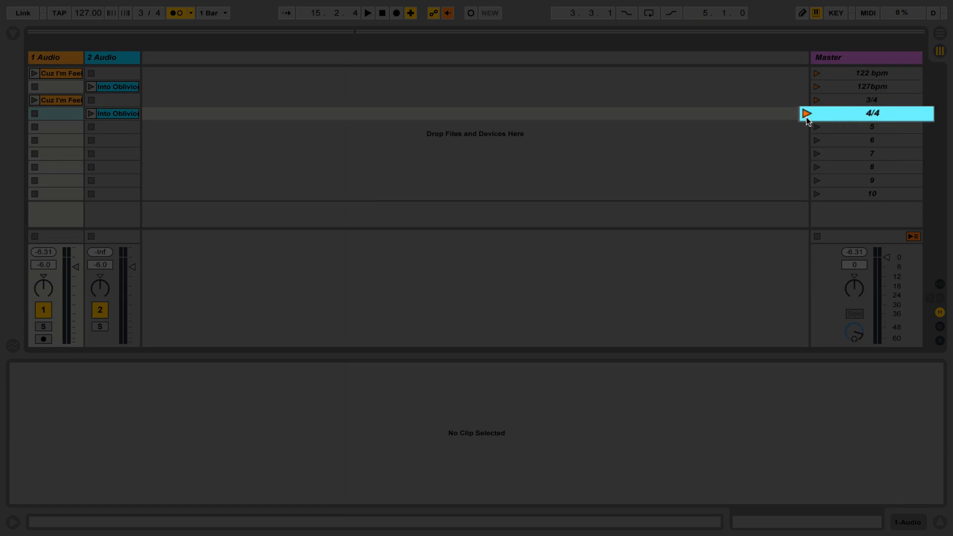
Step: Launch the 4/4 scene to test its time signature, and stop its clip and playback
click(816, 113)
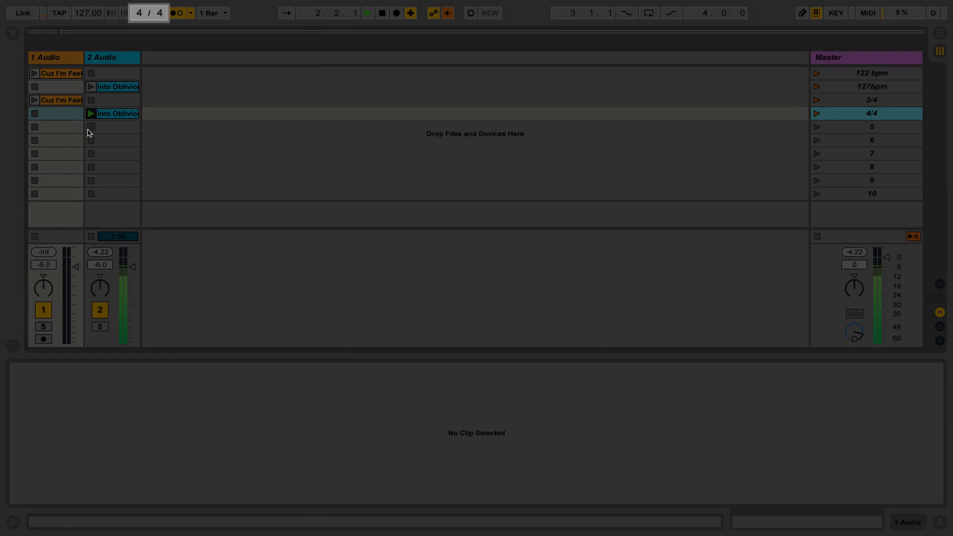
click(88, 132)
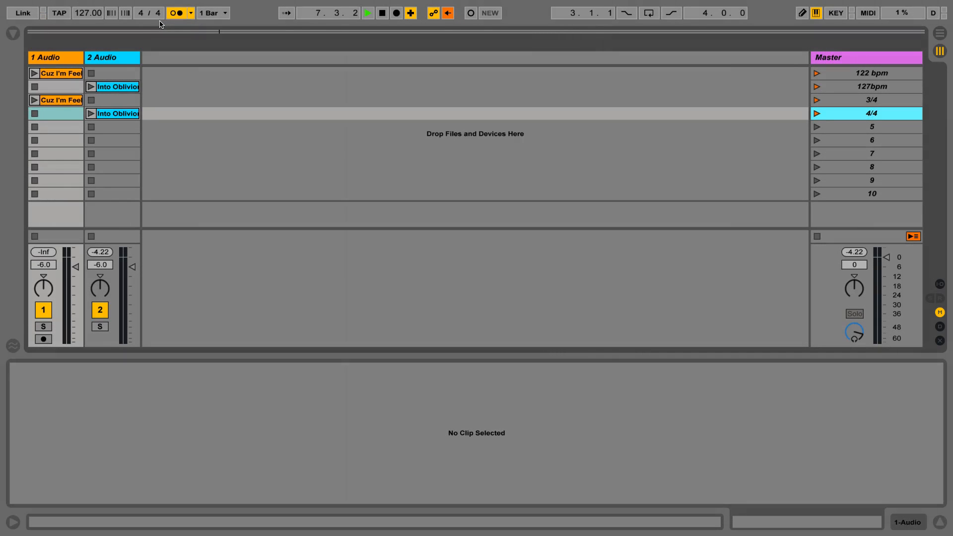
click(382, 14)
Step: Set a launch tempo of 125 BPM for scene 5, putting a semicolon after the scene number in its name
click(861, 131)
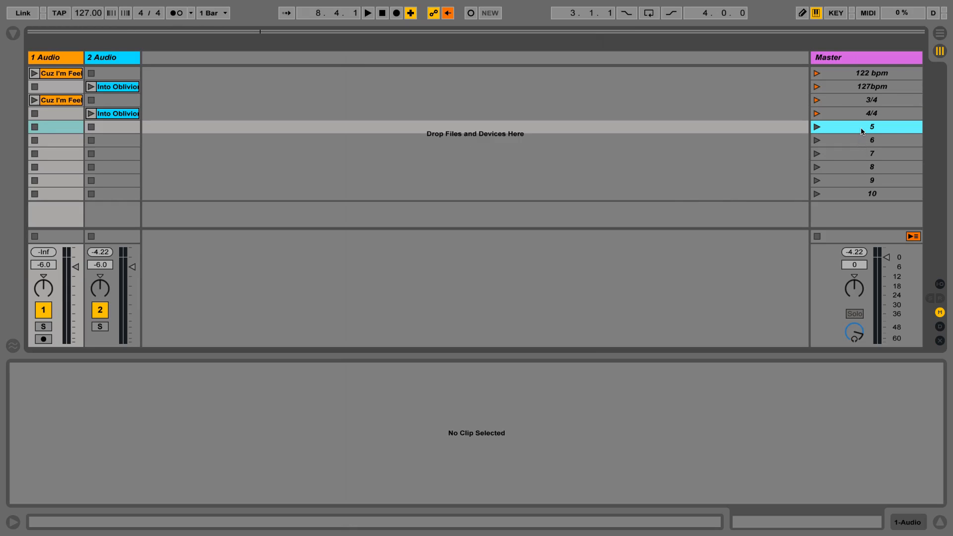
right_click(863, 132)
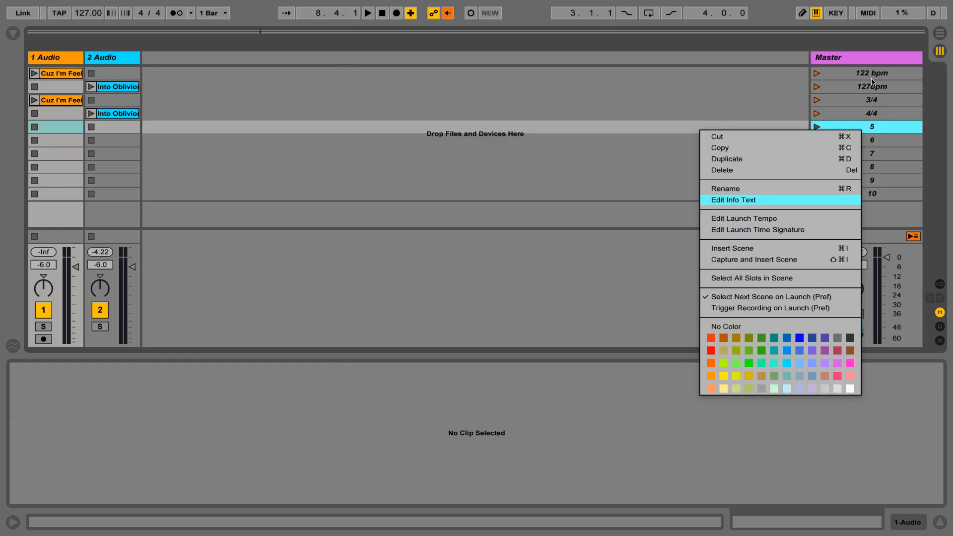
click(779, 222)
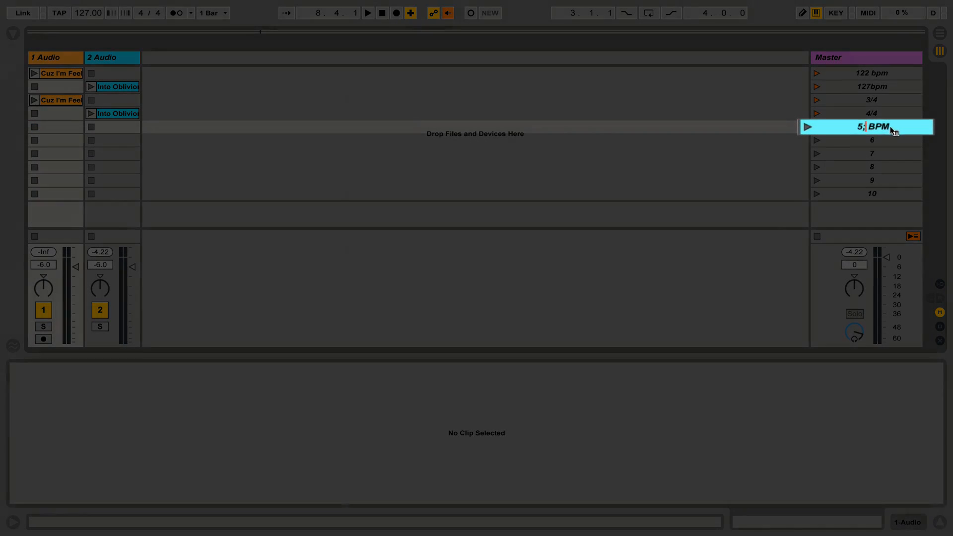
text(;125)
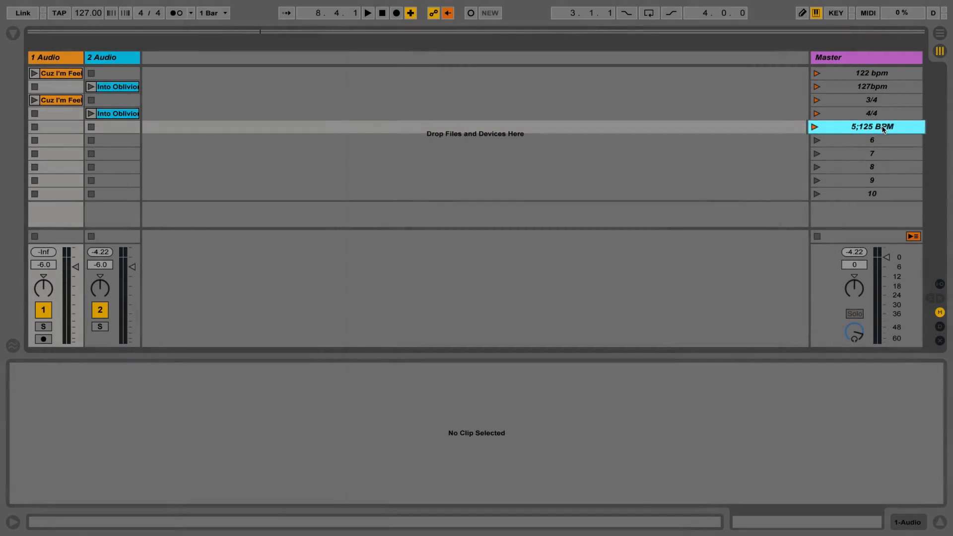
Step: Set scene 5's launch time signature to 5/4
right_click(883, 128)
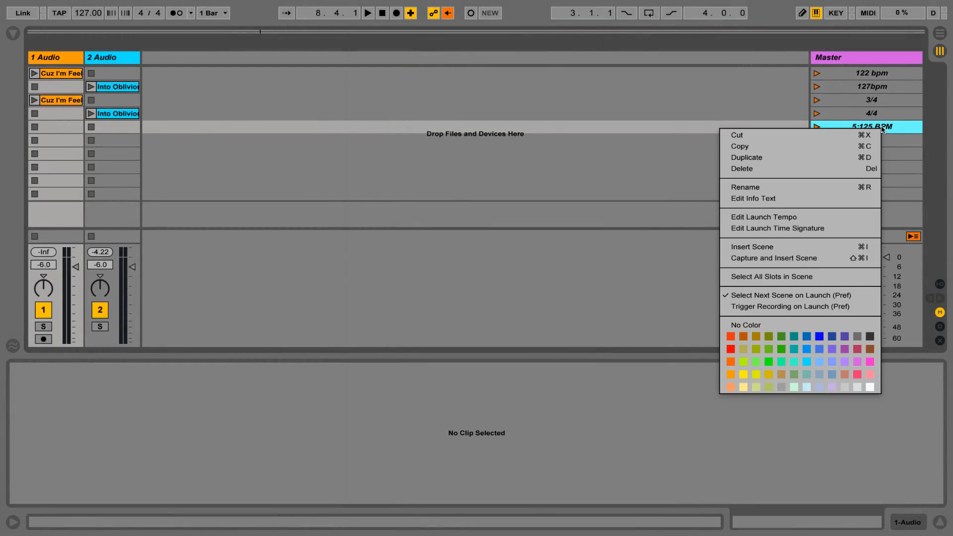
click(752, 229)
text(5/4)
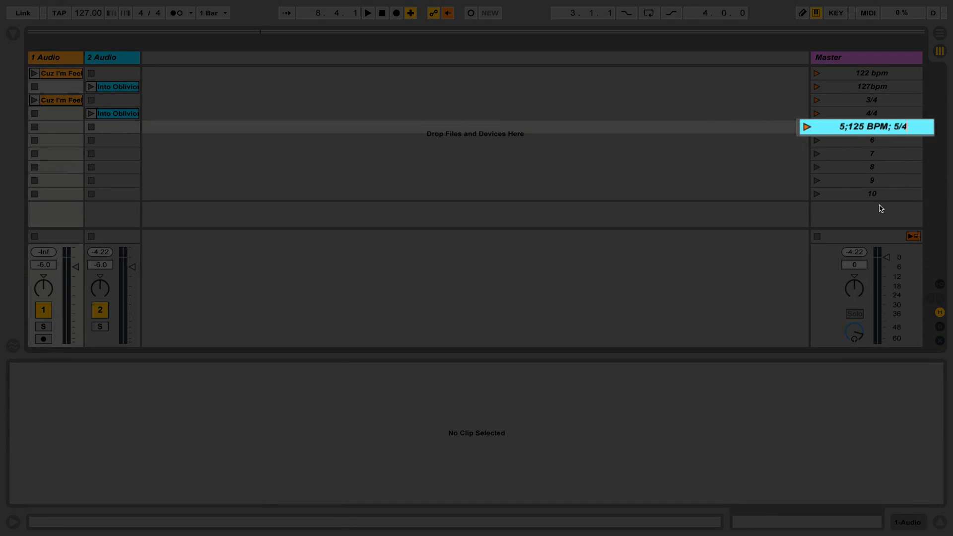
key(Return)
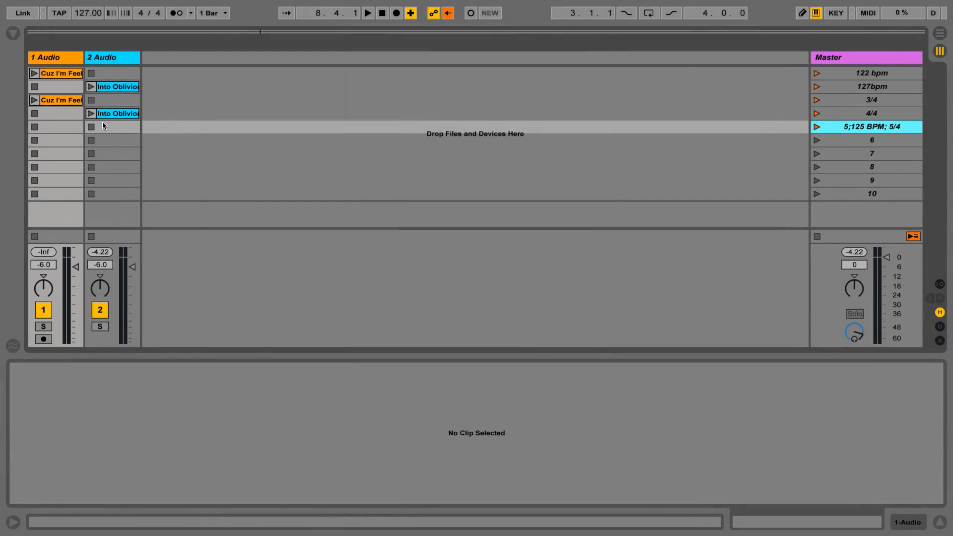
Step: Copy the Cuz I'm Feelin' clip from the 3/4 scene to scene 5 and launch scene 5
click(48, 101)
drag(49, 101, 48, 128)
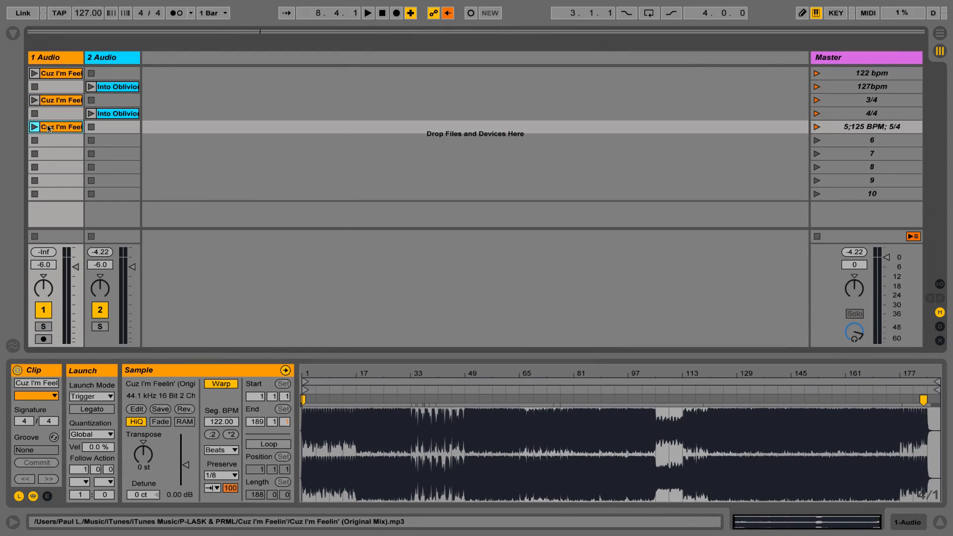
click(816, 126)
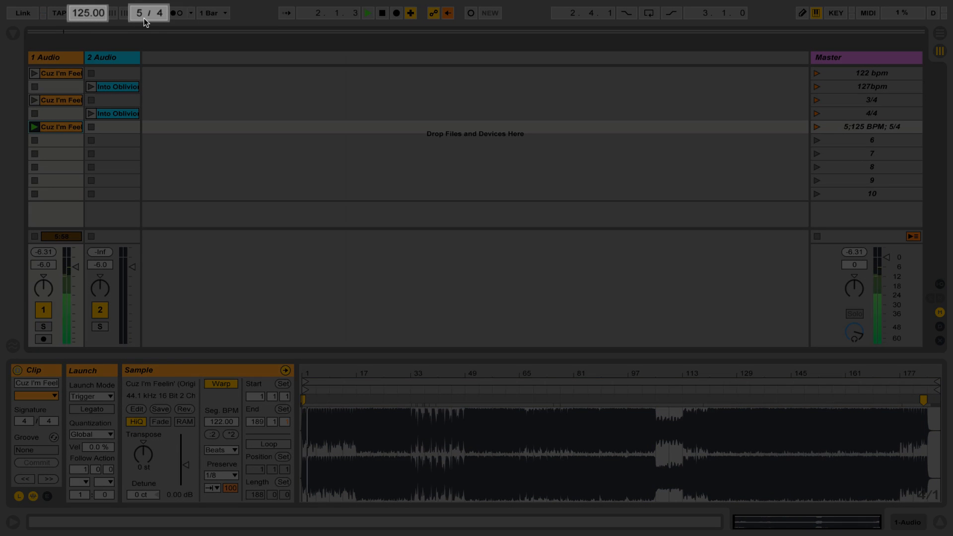
Step: Stop the track 1 clip, check the 5/4 count with the metronome, and stop playback
click(36, 142)
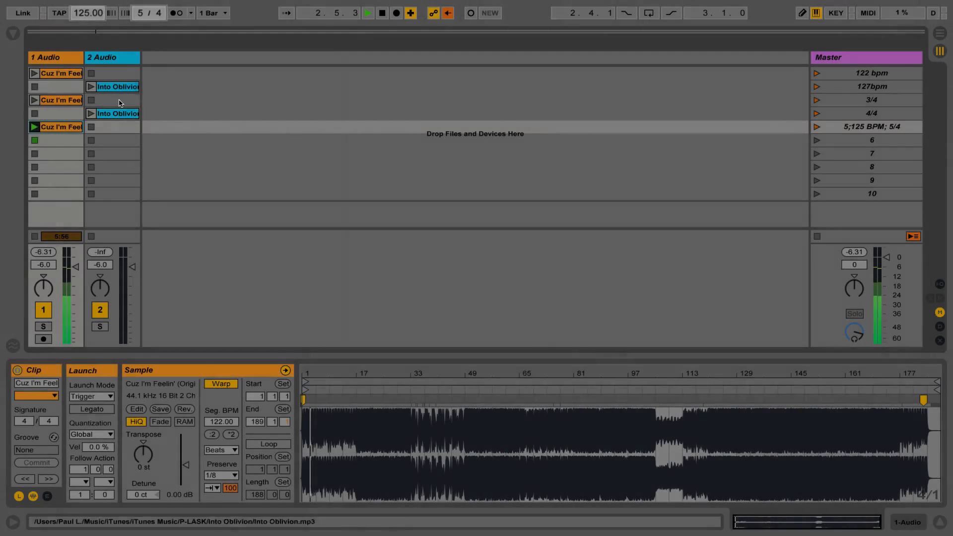
click(172, 13)
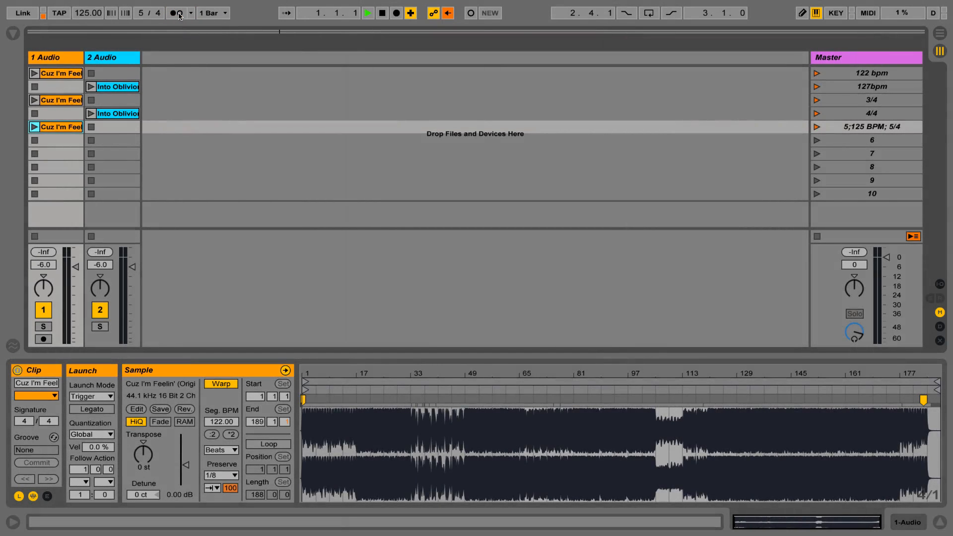
click(382, 14)
click(382, 15)
click(845, 116)
click(851, 103)
click(852, 88)
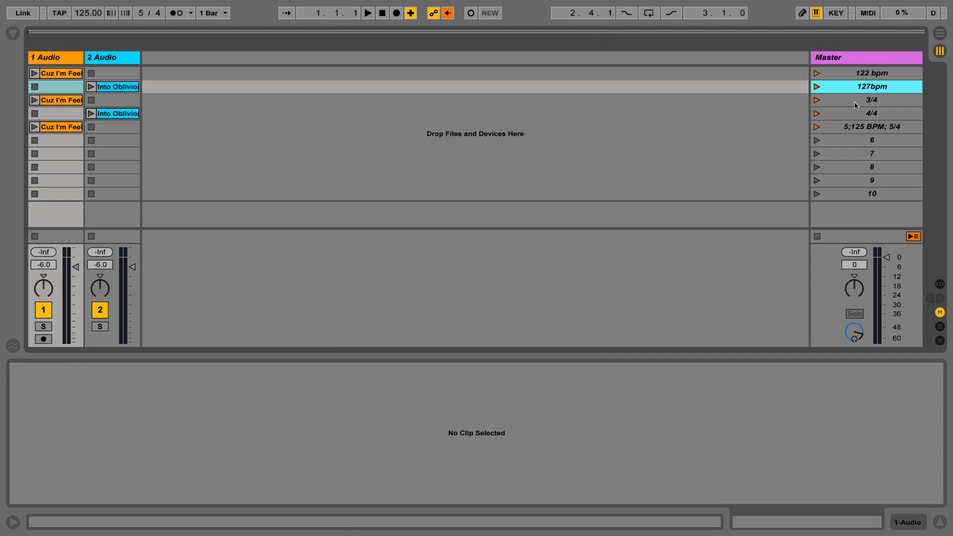
click(858, 75)
click(861, 88)
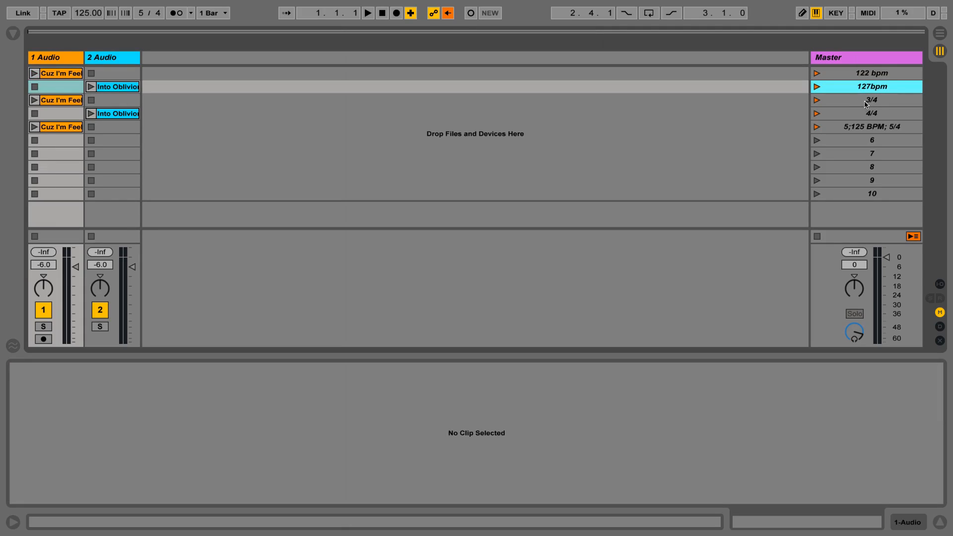